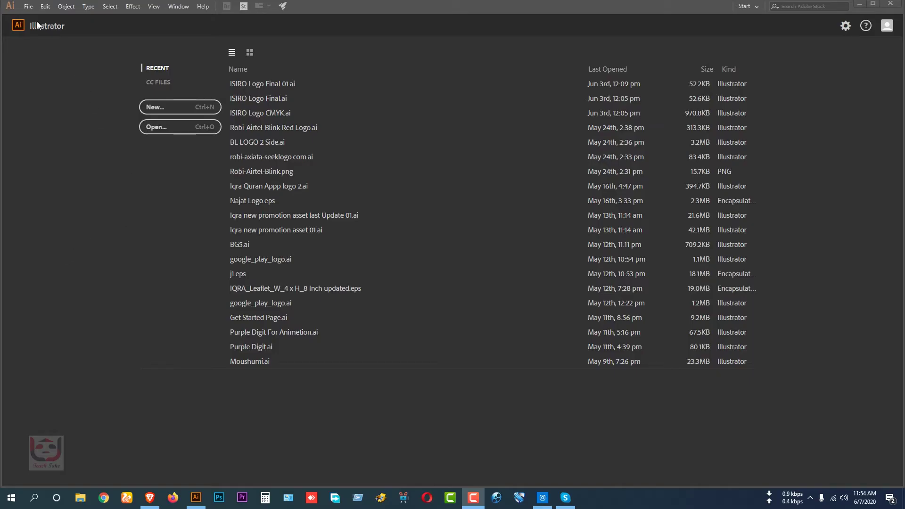
Step: Start a 1280 × 720 px RGB document with raster effects set to Screen (72 ppi)
{"action": "left_click", "coordinate": [28, 6]}
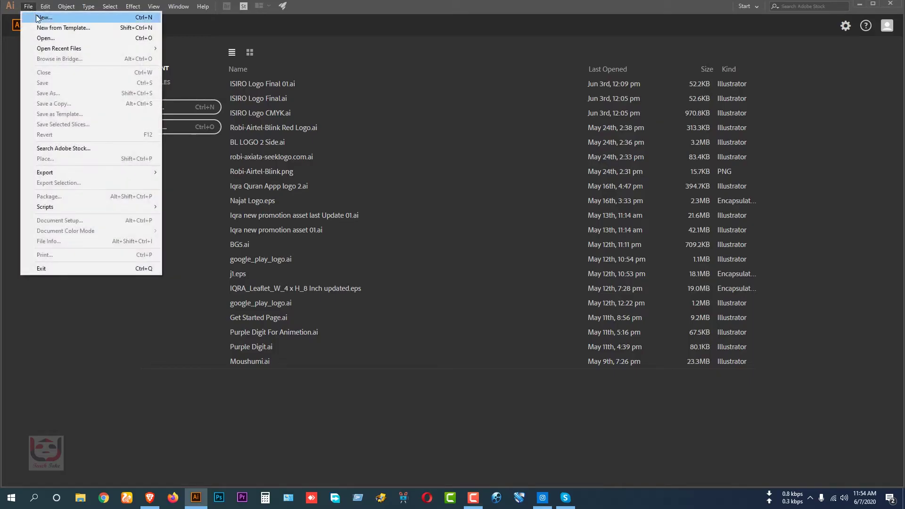
{"action": "left_click", "coordinate": [36, 18]}
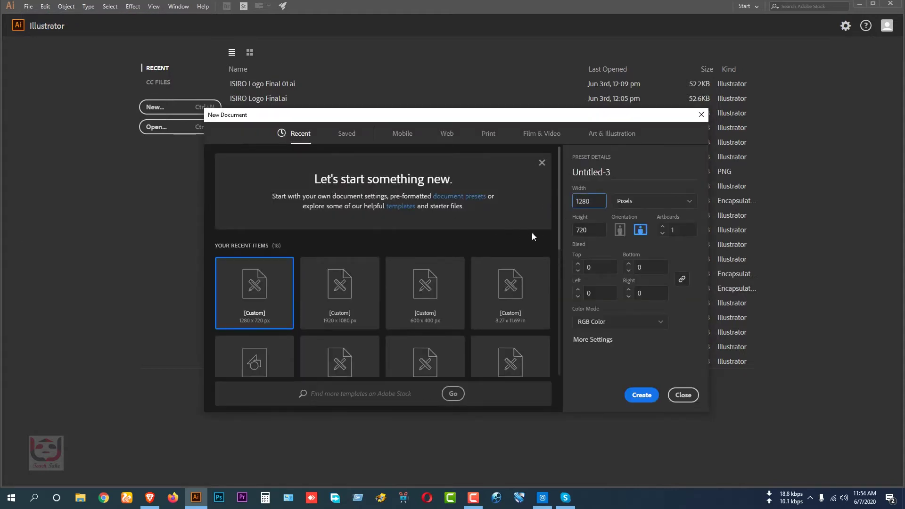
{"action": "left_click", "coordinate": [582, 233]}
{"action": "type", "text": "7"}
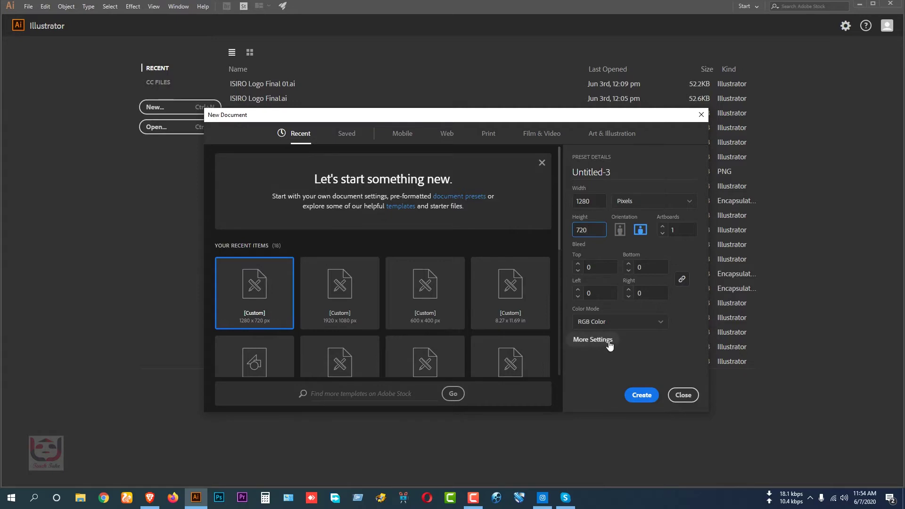
{"action": "left_click", "coordinate": [608, 342]}
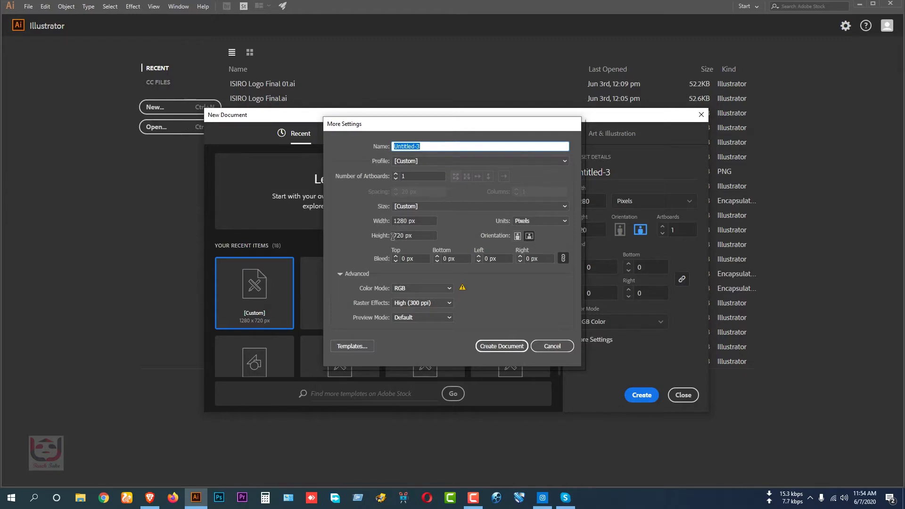
{"action": "left_click", "coordinate": [437, 305]}
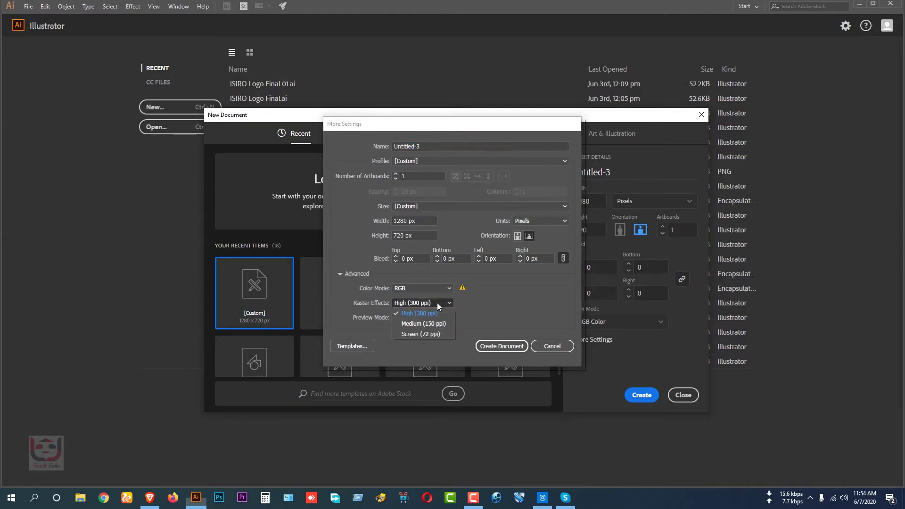
{"action": "left_click", "coordinate": [427, 335]}
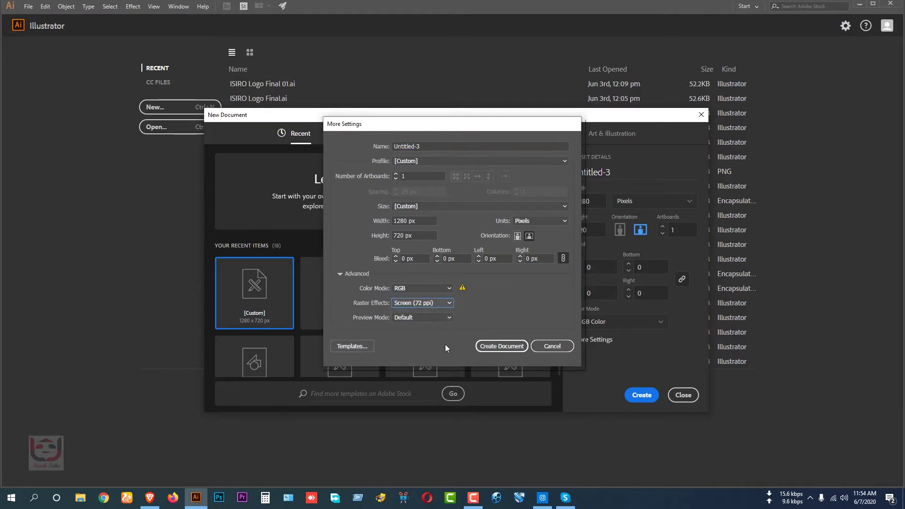
{"action": "left_click", "coordinate": [502, 346]}
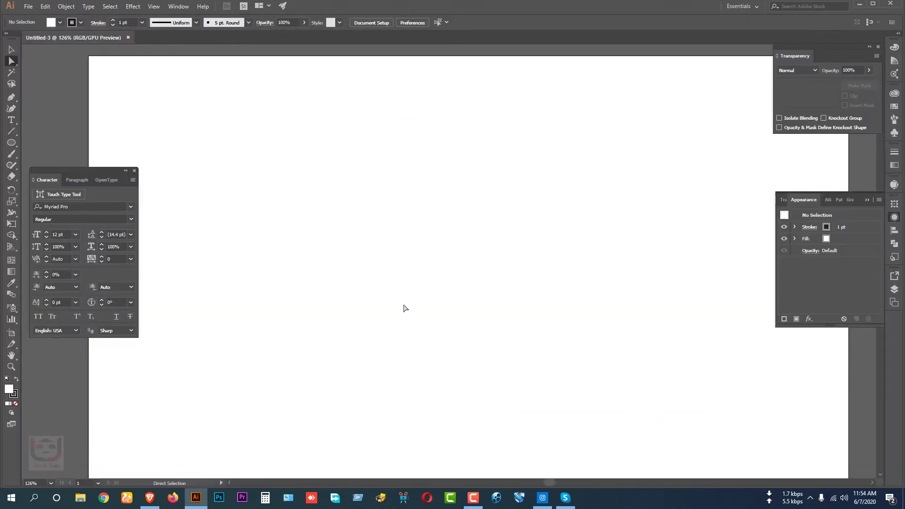
Step: Draw a circle about 90 px wide on the artboard with the Ellipse tool
{"action": "scroll", "coordinate": [415, 266], "scroll_direction": "down", "scroll_amount": 1}
{"action": "key", "text": "alt+space"}
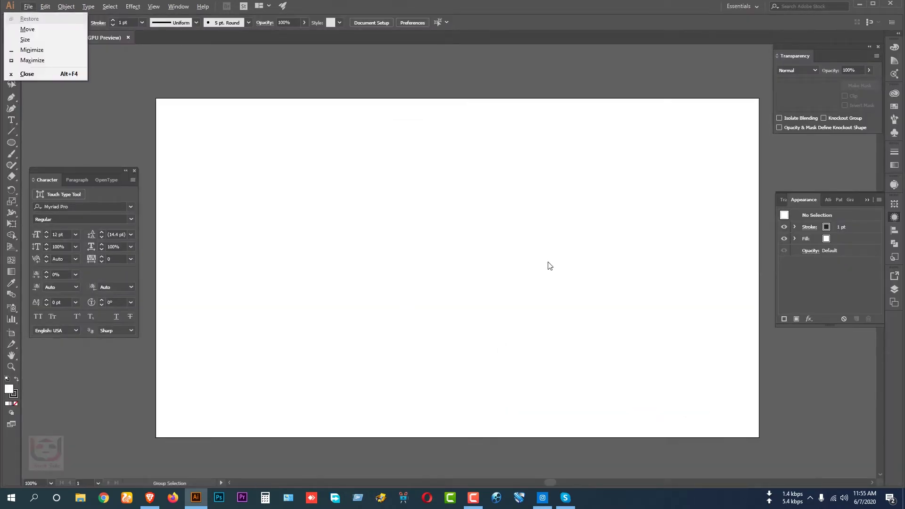
{"action": "key", "text": "Escape"}
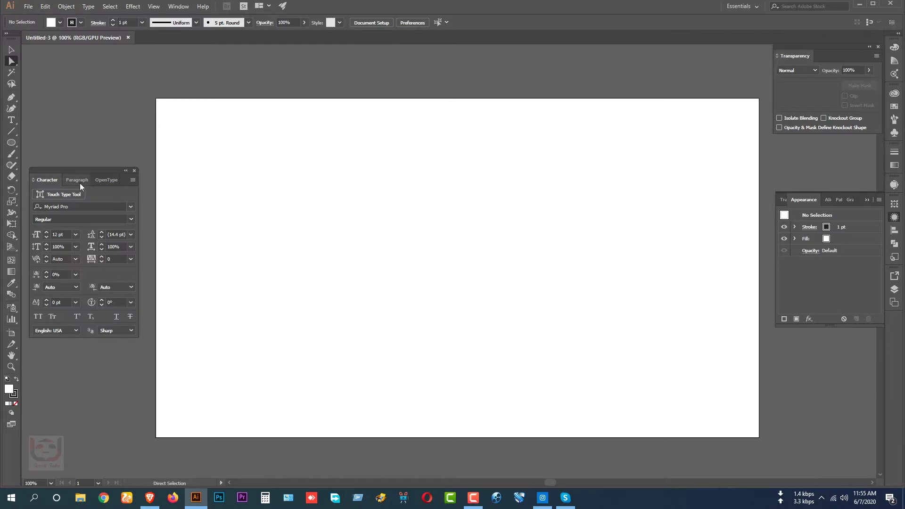
{"action": "left_click", "coordinate": [10, 144]}
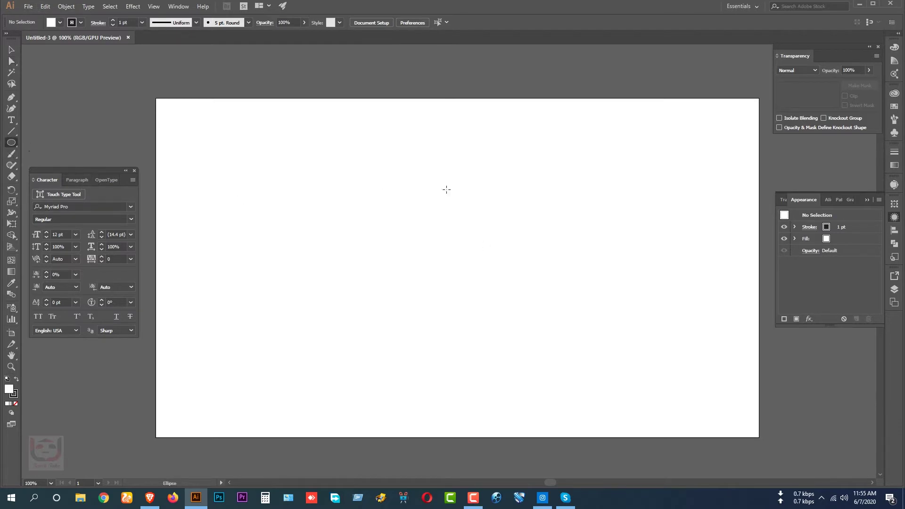
{"action": "left_click_drag", "start_coordinate": [579, 187], "coordinate": [605, 216]}
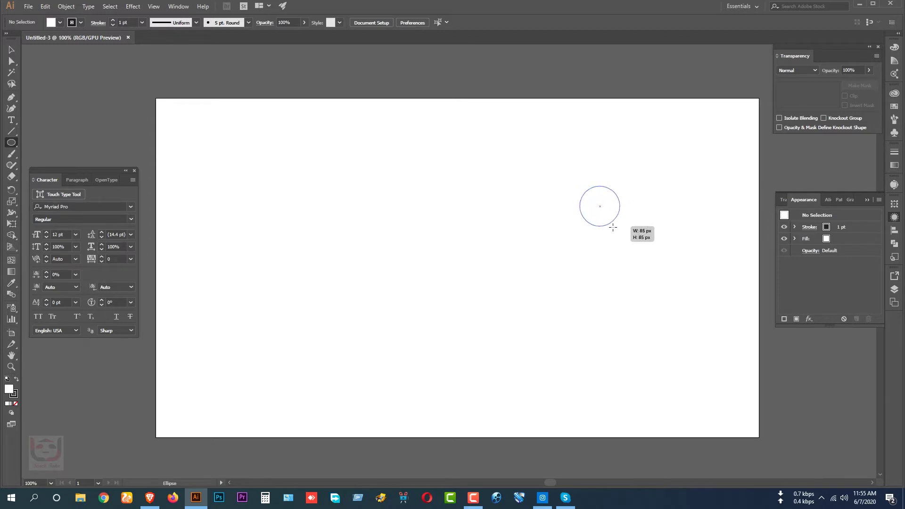
{"action": "left_click_drag", "start_coordinate": [604, 216], "coordinate": [614, 228]}
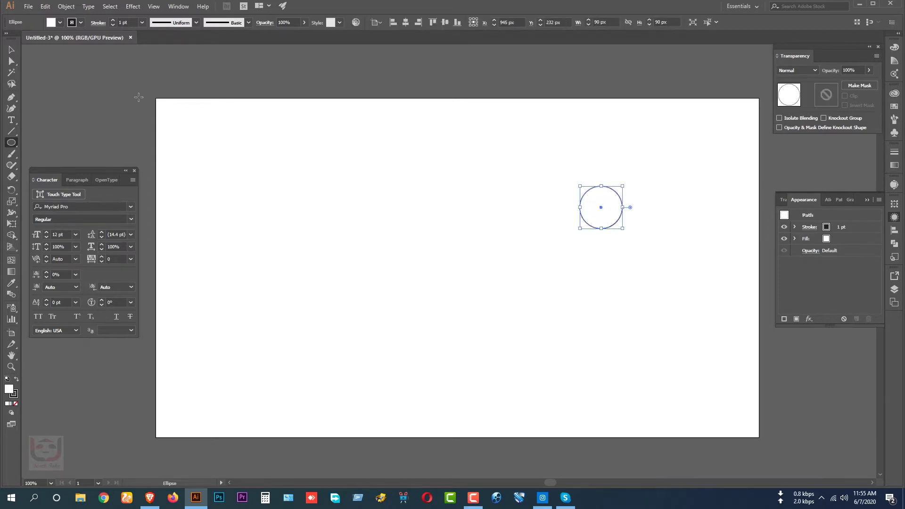
Step: Set the circle's stroke to None
{"action": "left_click", "coordinate": [80, 22]}
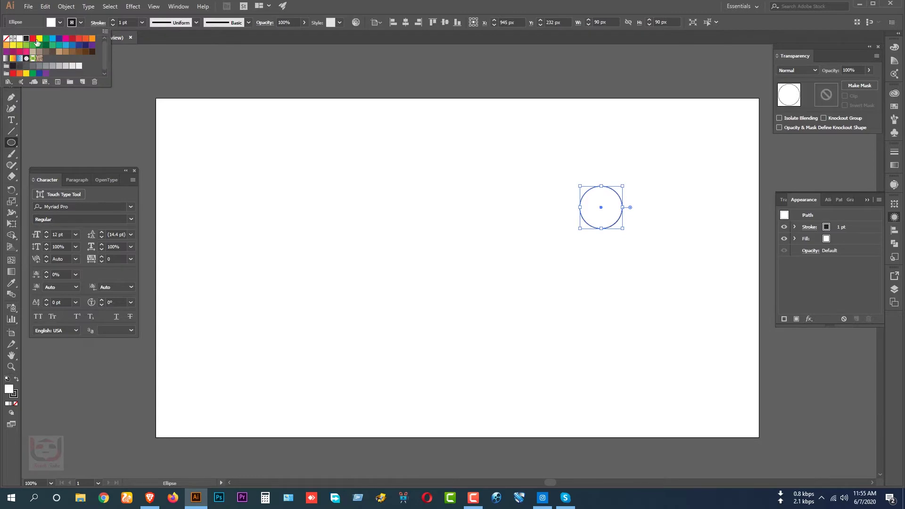
{"action": "left_click", "coordinate": [6, 39]}
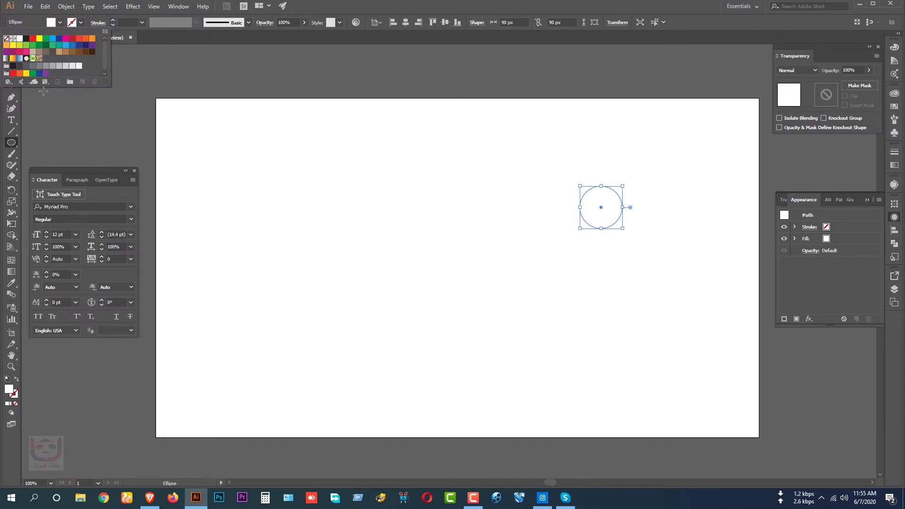
{"action": "left_click", "coordinate": [13, 58]}
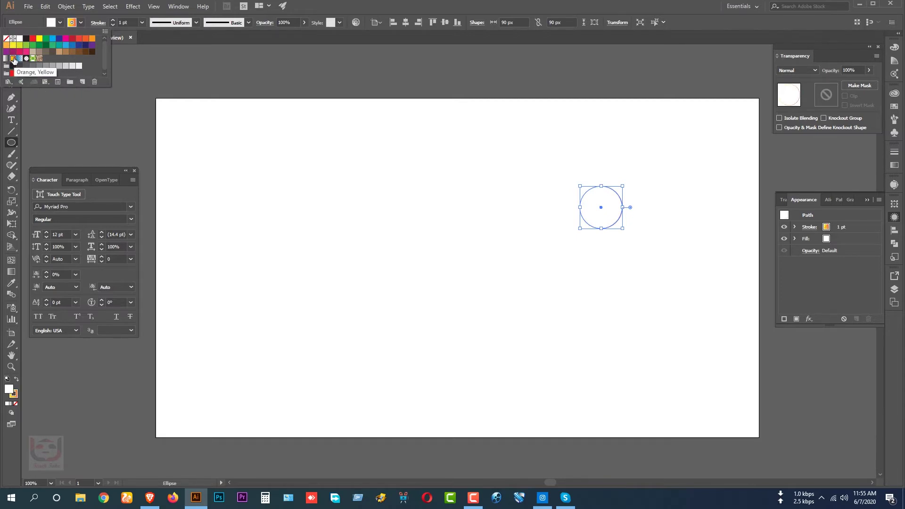
{"action": "left_click", "coordinate": [79, 24]}
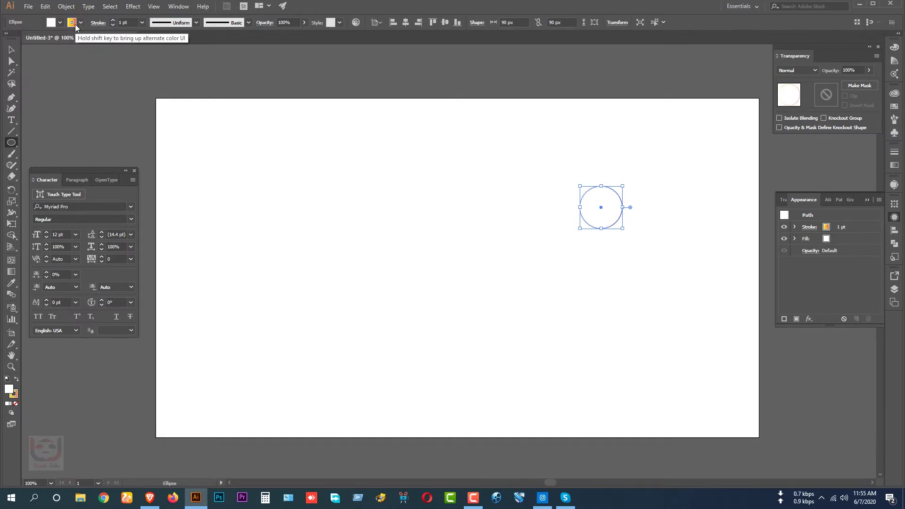
{"action": "left_click", "coordinate": [80, 24]}
{"action": "left_click", "coordinate": [6, 38]}
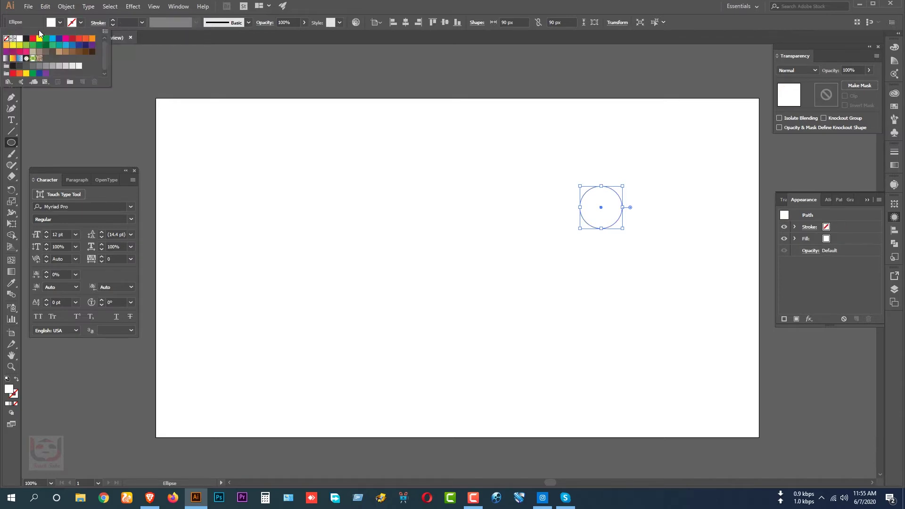
Step: Fill the circle with the Orange, Yellow gradient swatch
{"action": "left_click", "coordinate": [58, 23]}
{"action": "left_click", "coordinate": [13, 58]}
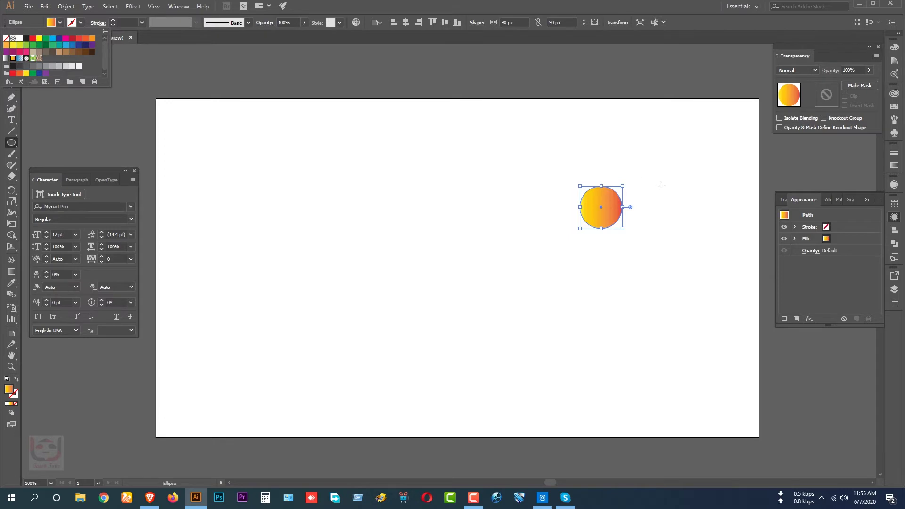
{"action": "left_click", "coordinate": [600, 211]}
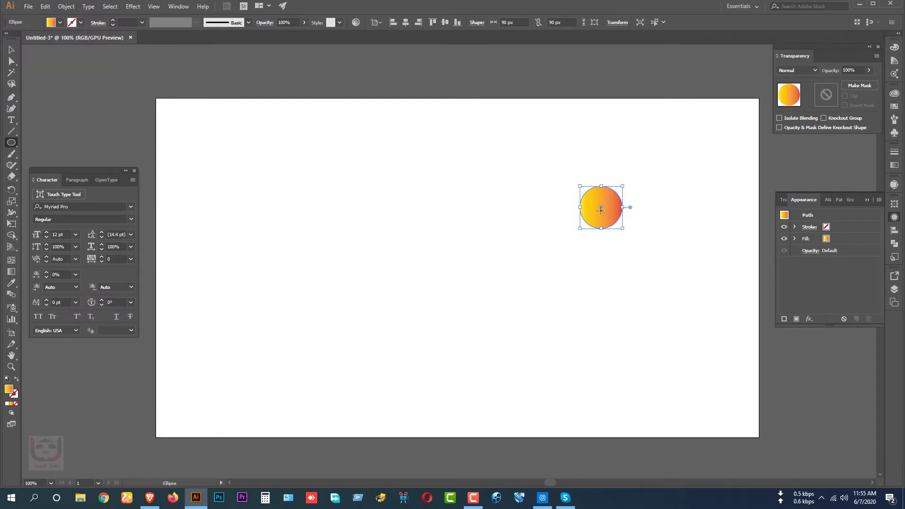
{"action": "left_click", "coordinate": [11, 49]}
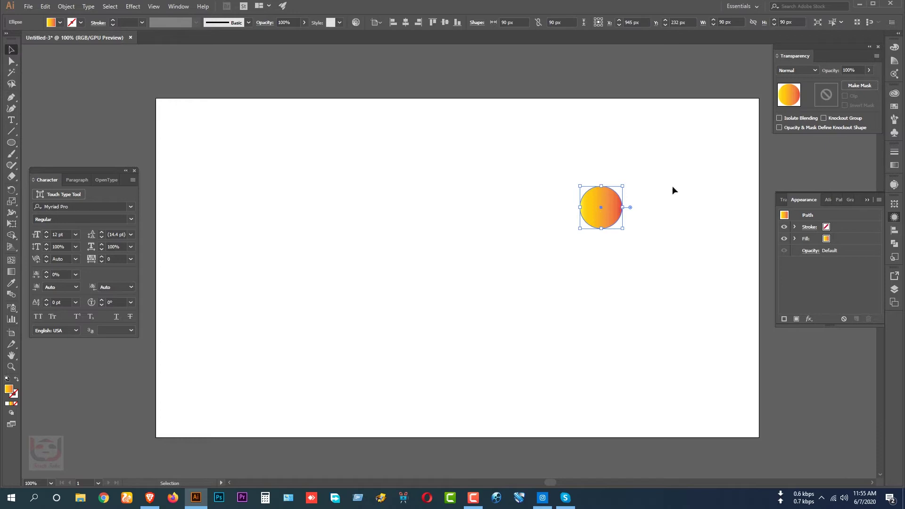
Step: Set the linear gradient angle to -90° and spread the colour stops evenly
{"action": "left_click", "coordinate": [894, 166]}
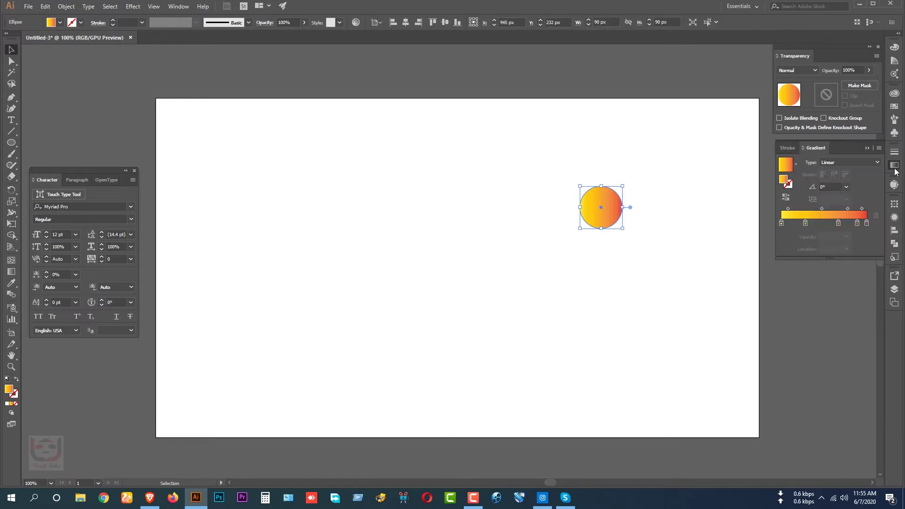
{"action": "left_click", "coordinate": [829, 186]}
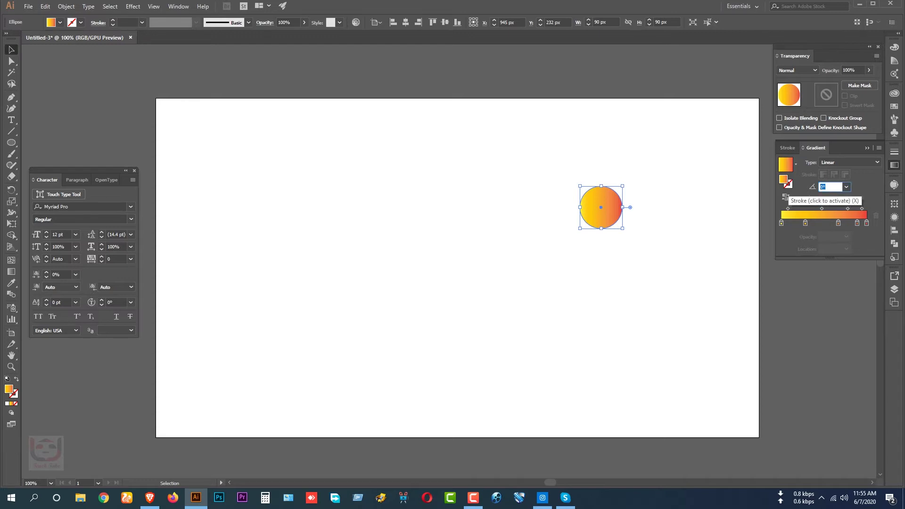
{"action": "type", "text": "-90"}
{"action": "key", "text": "Return"}
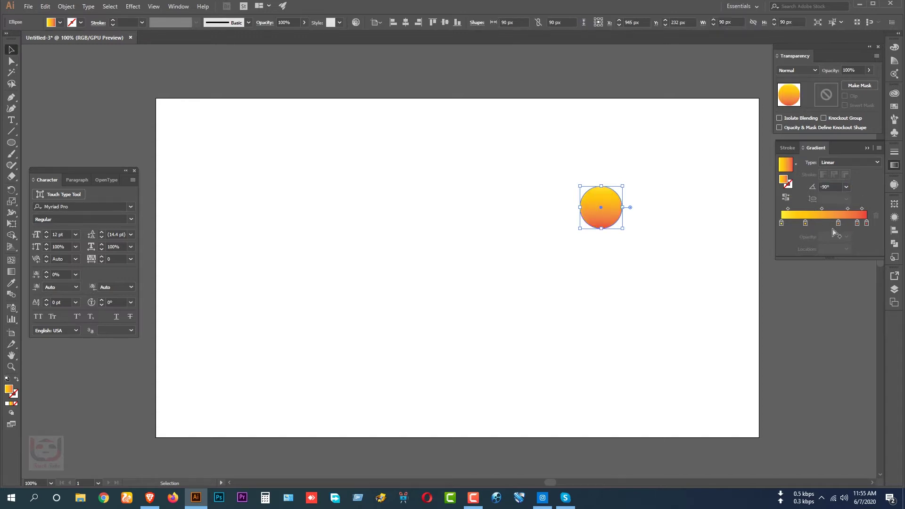
{"action": "left_click_drag", "start_coordinate": [838, 223], "coordinate": [832, 223]}
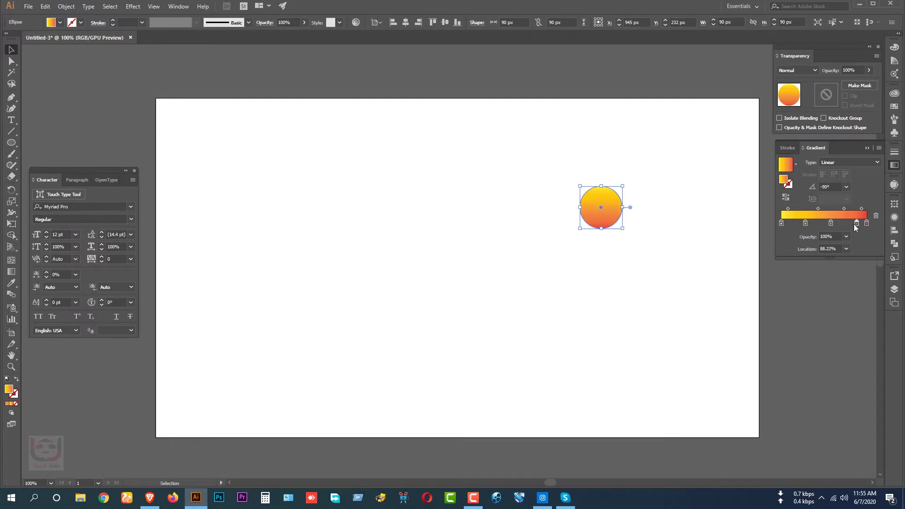
{"action": "left_click_drag", "start_coordinate": [854, 225], "coordinate": [803, 224]}
{"action": "left_click_drag", "start_coordinate": [827, 223], "coordinate": [847, 225]}
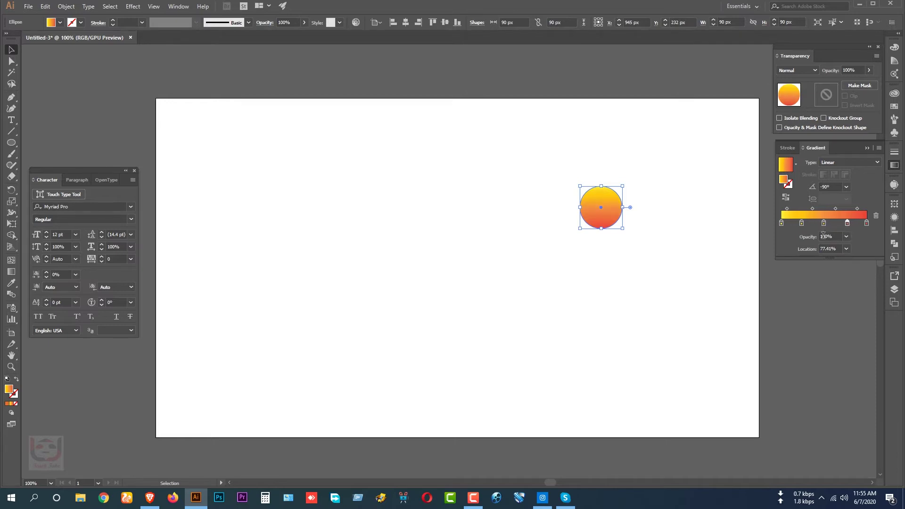
Step: Colour the five gradient stops red, orange, yellow, green and blue
{"action": "double_click", "coordinate": [780, 224]}
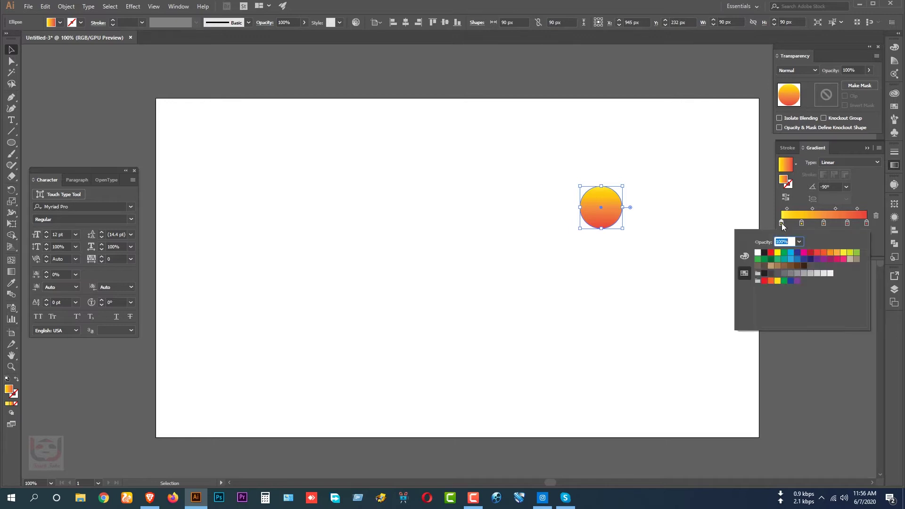
{"action": "left_click", "coordinate": [763, 280]}
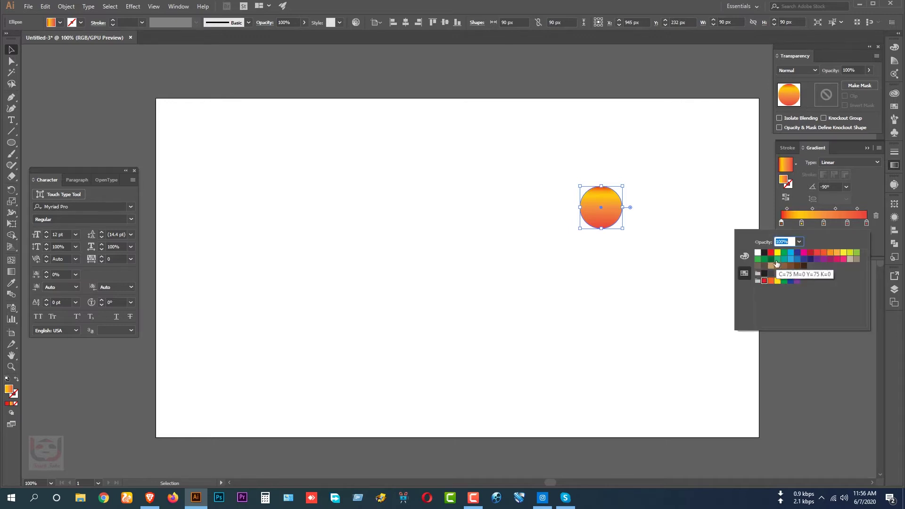
{"action": "double_click", "coordinate": [802, 223]}
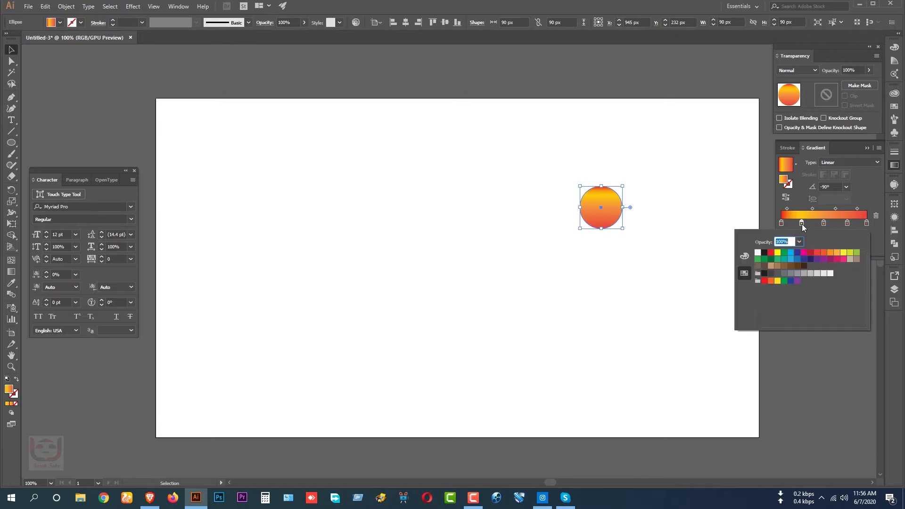
{"action": "left_click", "coordinate": [771, 281]}
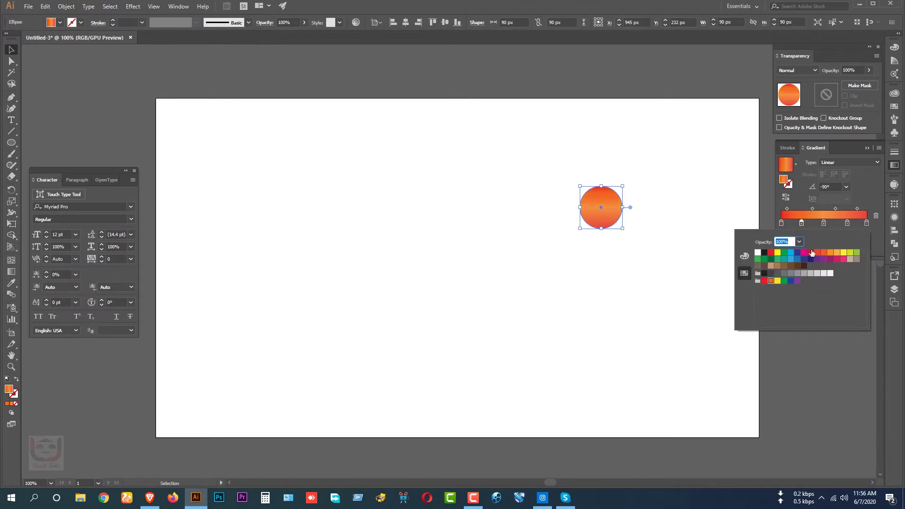
{"action": "double_click", "coordinate": [823, 223]}
{"action": "left_click", "coordinate": [778, 281]}
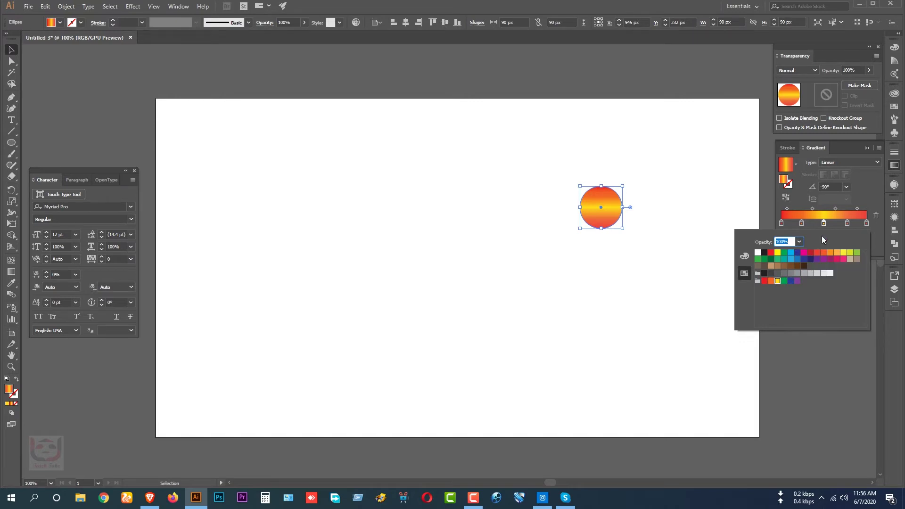
{"action": "double_click", "coordinate": [847, 224]}
{"action": "left_click", "coordinate": [784, 281]}
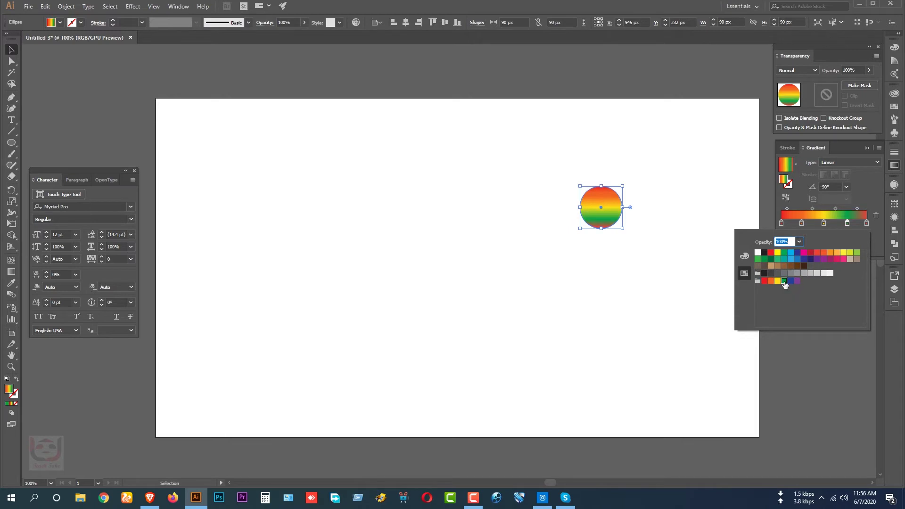
{"action": "double_click", "coordinate": [867, 223]}
{"action": "left_click", "coordinate": [791, 282]}
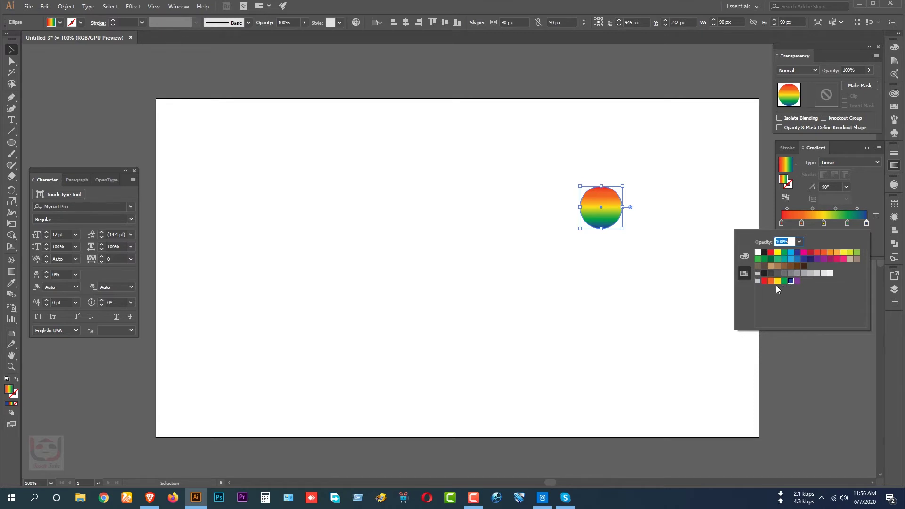
Step: Duplicate the rainbow circle below the original and select both circles
{"action": "left_click", "coordinate": [608, 203]}
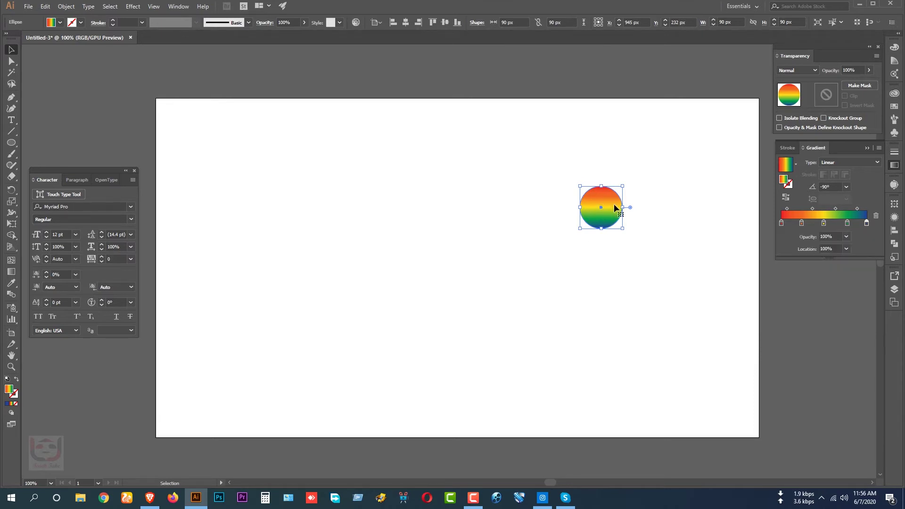
{"action": "left_click_drag", "start_coordinate": [610, 218], "coordinate": [611, 274]}
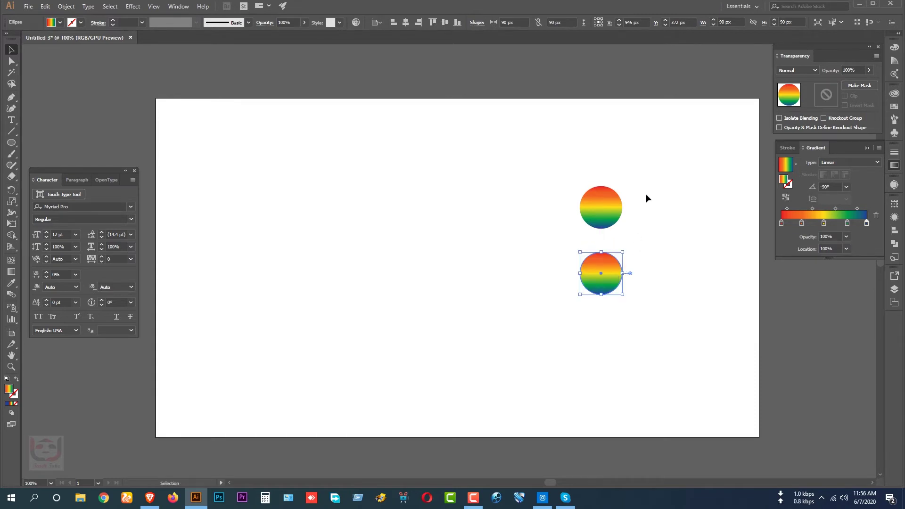
{"action": "left_click_drag", "start_coordinate": [646, 196], "coordinate": [590, 297]}
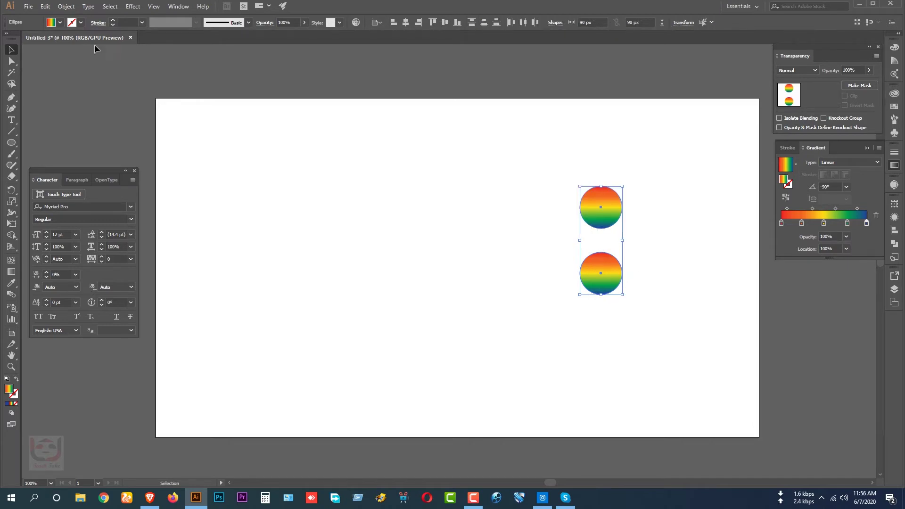
Step: Set Blend Options spacing to a Specified Distance of 1.4 px
{"action": "left_click", "coordinate": [67, 7]}
{"action": "mouse_move", "coordinate": [99, 241]}
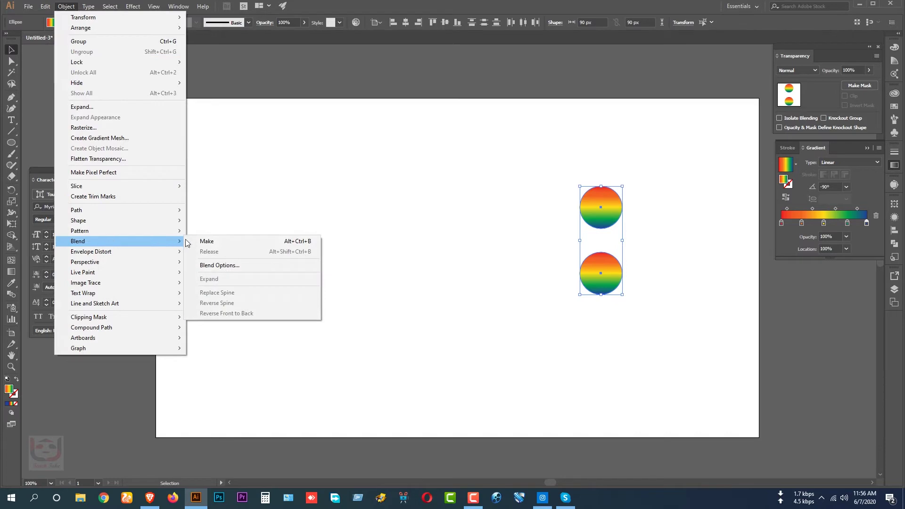
{"action": "left_click", "coordinate": [228, 266]}
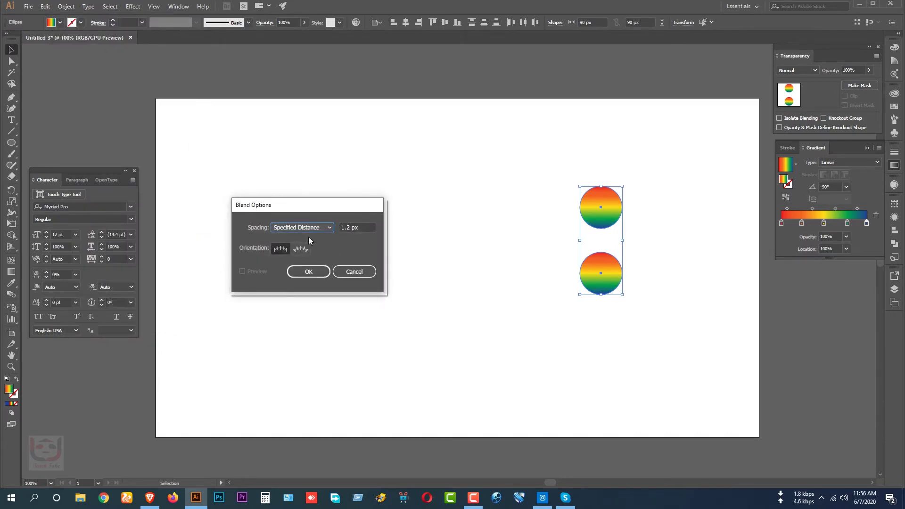
{"action": "left_click", "coordinate": [309, 228]}
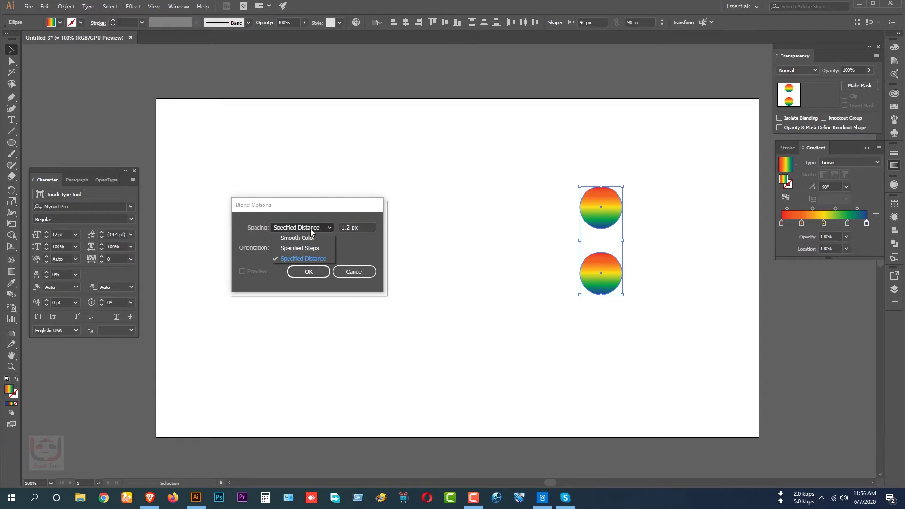
{"action": "left_click", "coordinate": [298, 260]}
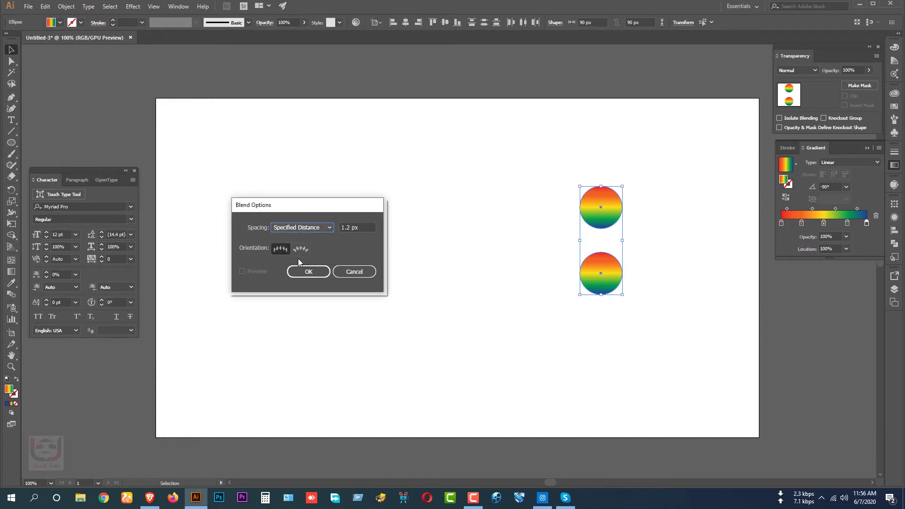
{"action": "left_click", "coordinate": [360, 228]}
{"action": "double_click", "coordinate": [349, 228]}
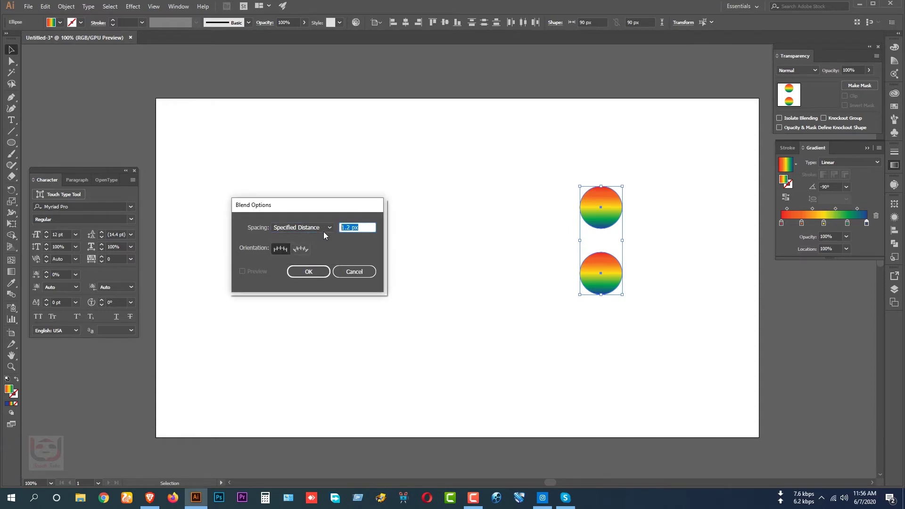
{"action": "type", "text": "1.4"}
{"action": "left_click", "coordinate": [309, 272]}
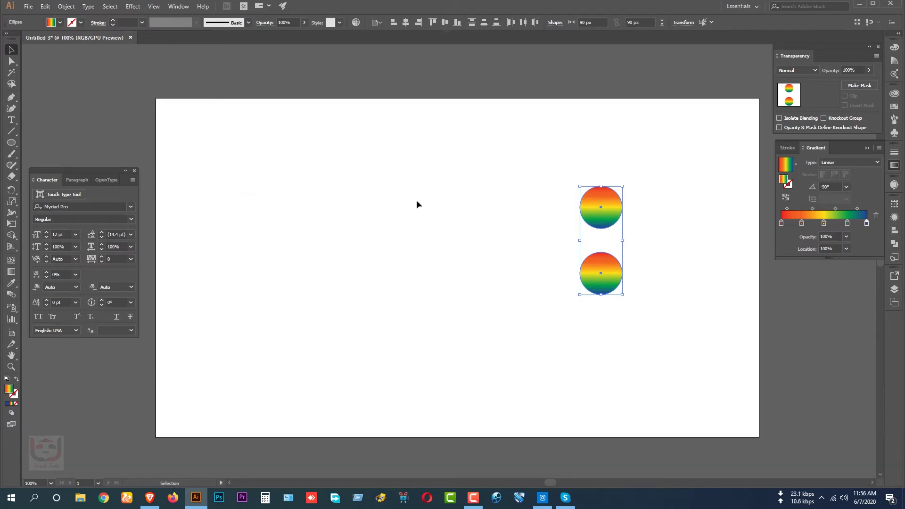
Step: Make the blend of the two circles, deselect, and swap fill and stroke
{"action": "left_click", "coordinate": [66, 7]}
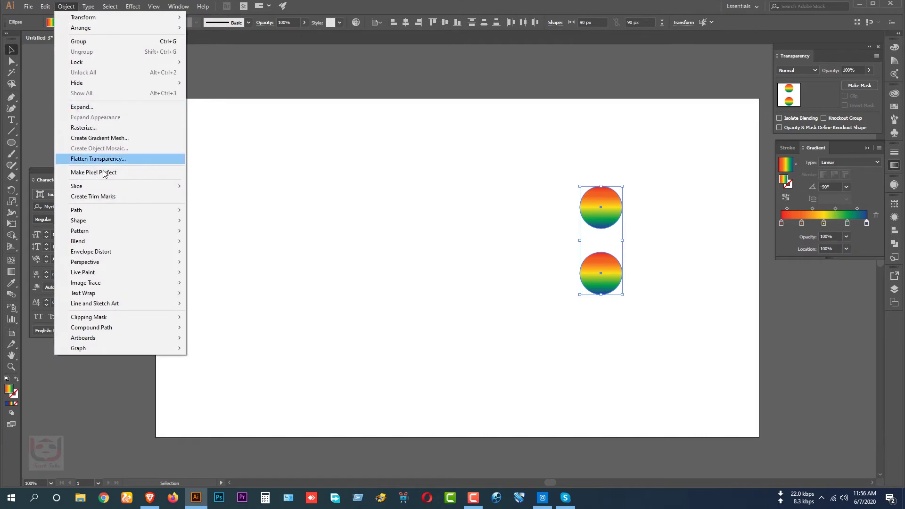
{"action": "mouse_move", "coordinate": [78, 241]}
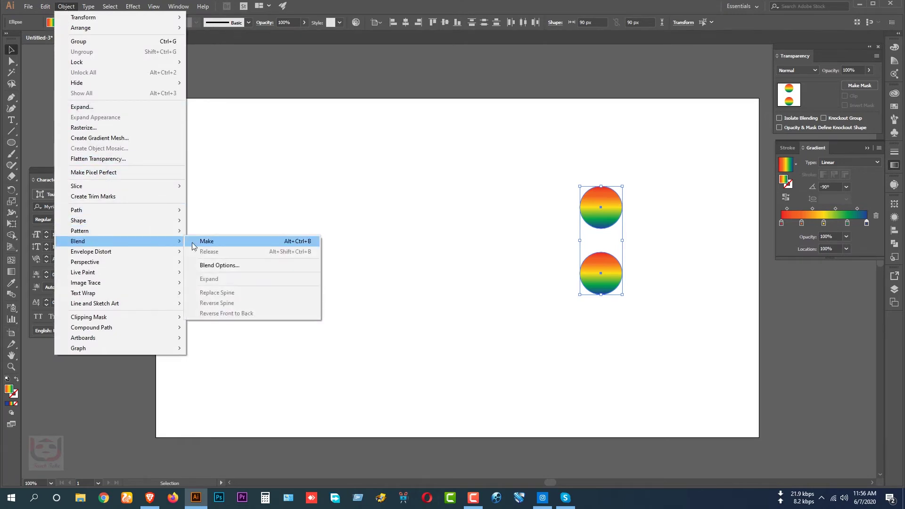
{"action": "left_click", "coordinate": [203, 242]}
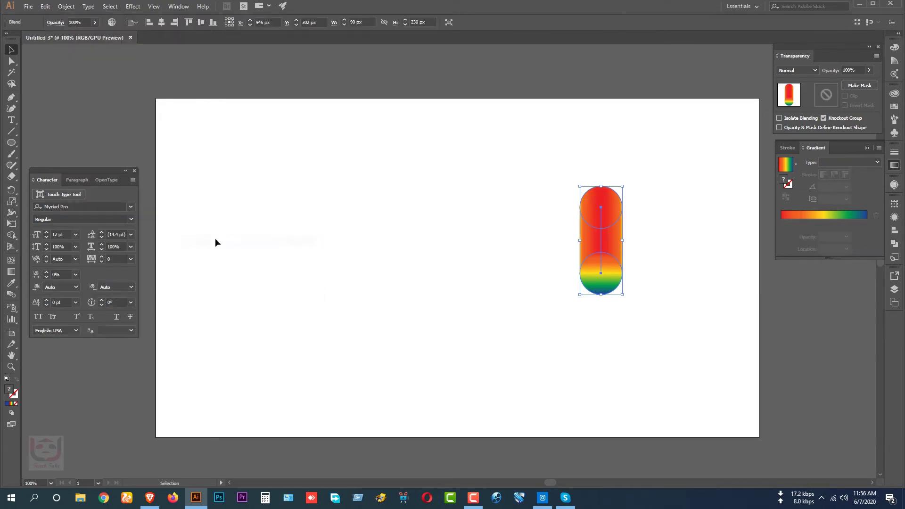
{"action": "left_click", "coordinate": [657, 245]}
{"action": "left_click", "coordinate": [616, 243]}
{"action": "left_click", "coordinate": [658, 262]}
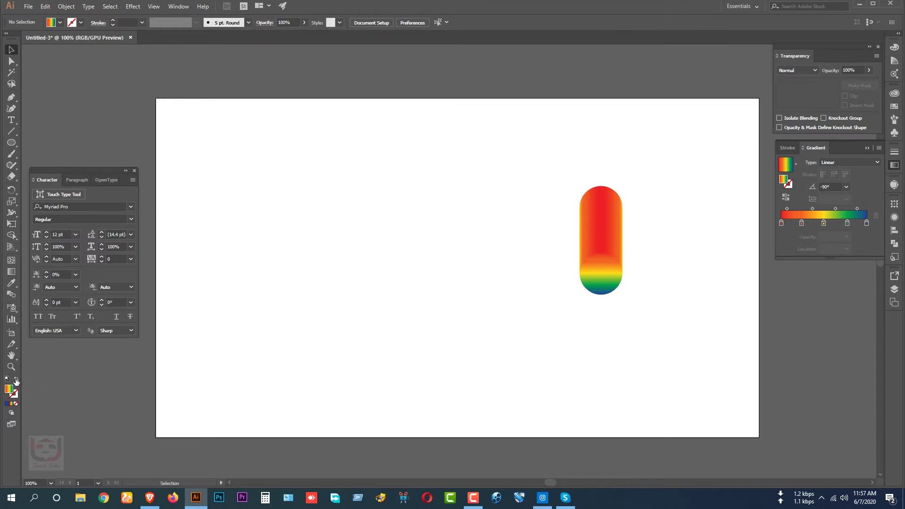
{"action": "left_click", "coordinate": [16, 380]}
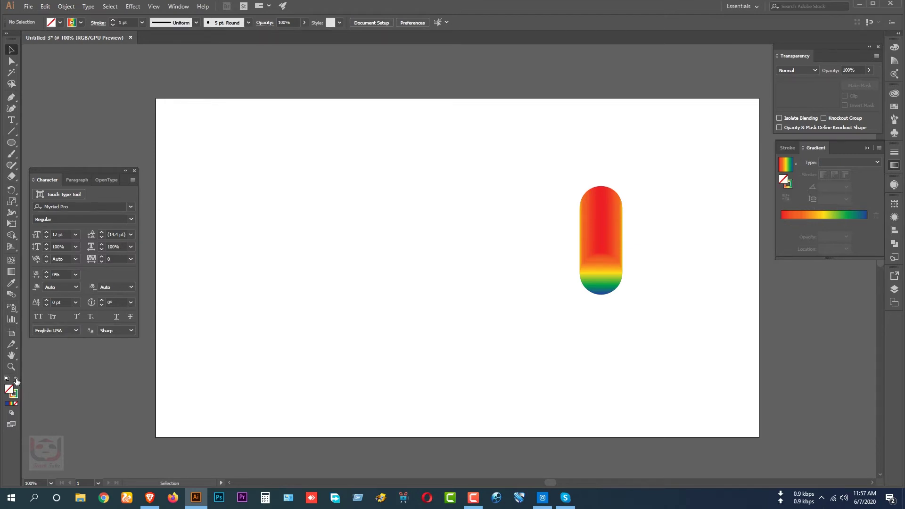
Step: Draw a four-anchor S-shaped Pen path from upper left to lower right
{"action": "left_click", "coordinate": [11, 97]}
{"action": "left_click", "coordinate": [239, 160]}
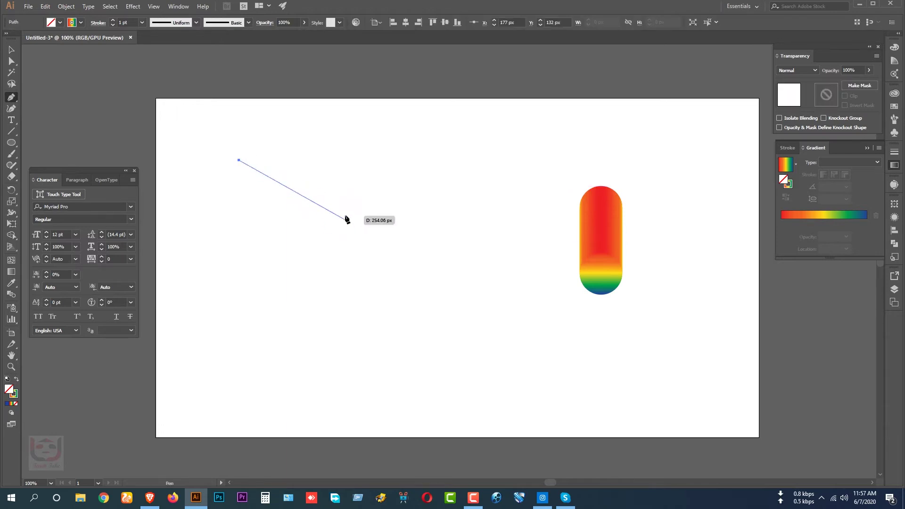
{"action": "left_click_drag", "start_coordinate": [347, 215], "coordinate": [362, 293]}
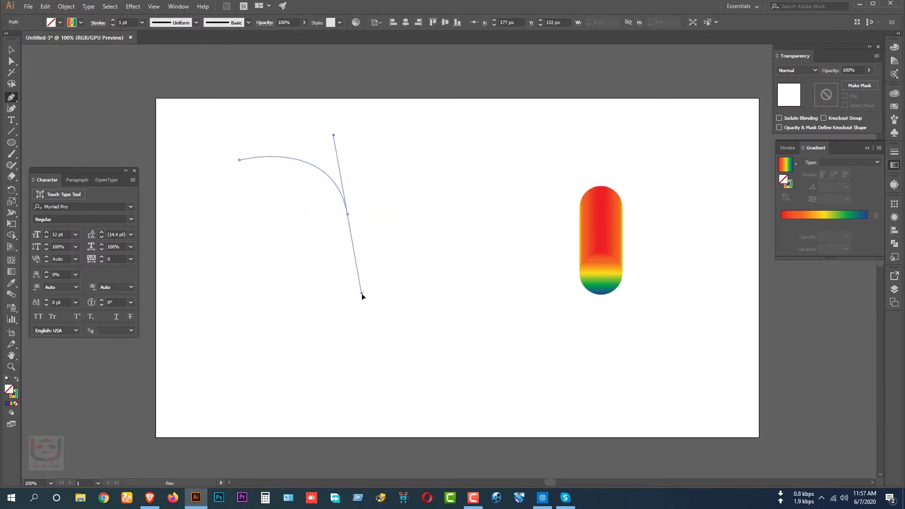
{"action": "left_click_drag", "start_coordinate": [361, 293], "coordinate": [363, 297]}
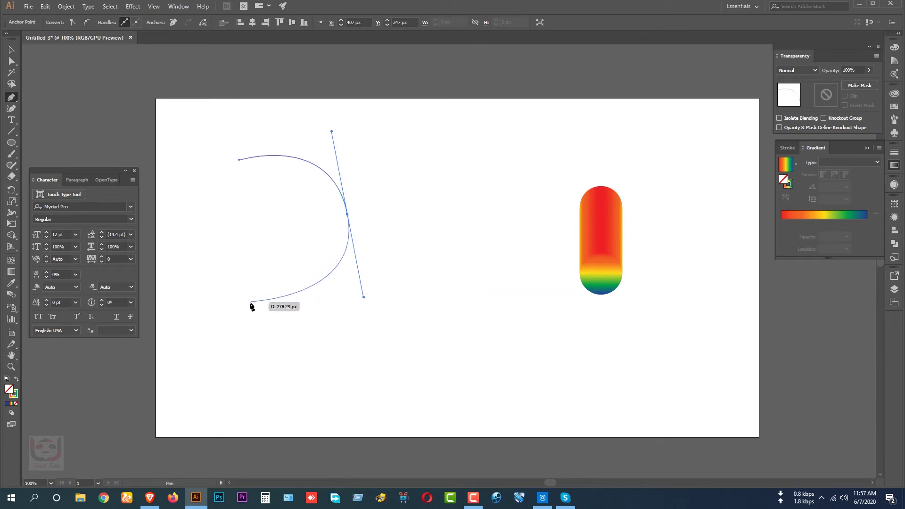
{"action": "left_click_drag", "start_coordinate": [250, 302], "coordinate": [224, 389]}
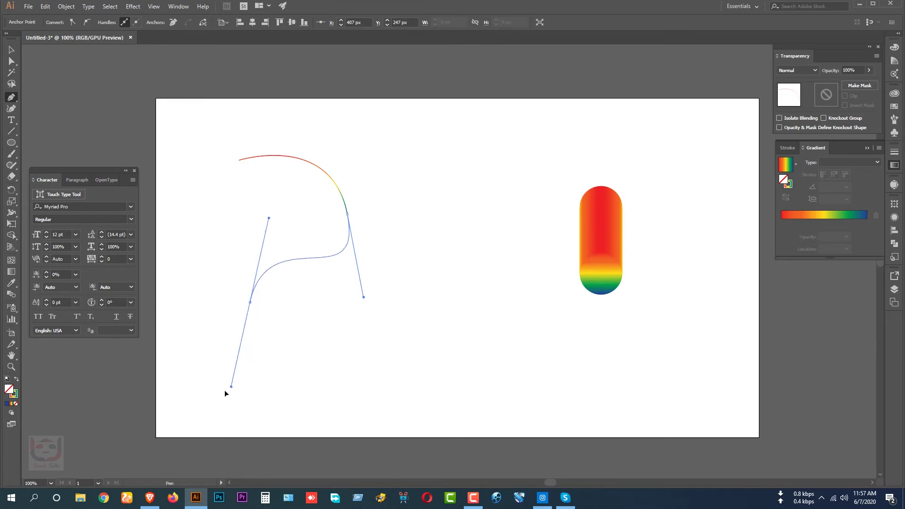
{"action": "left_click_drag", "start_coordinate": [225, 389], "coordinate": [252, 375]}
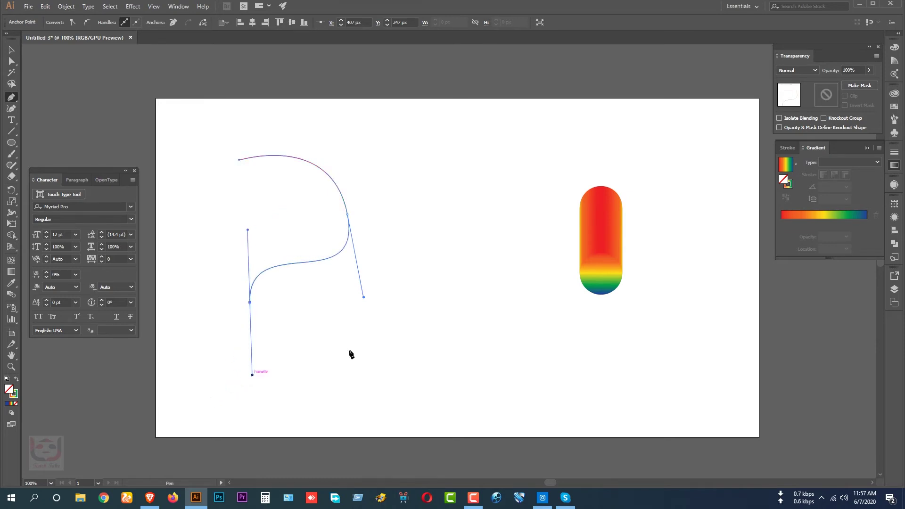
{"action": "left_click", "coordinate": [373, 352]}
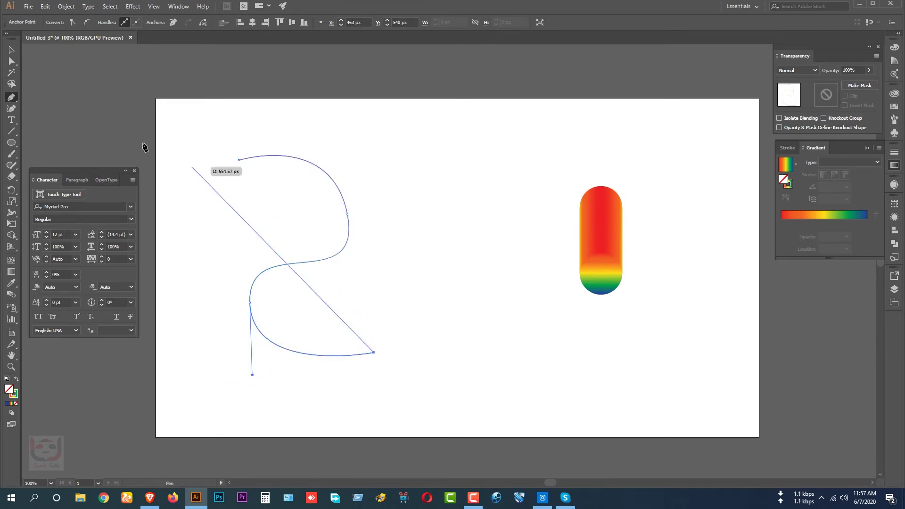
{"action": "key", "text": "Escape"}
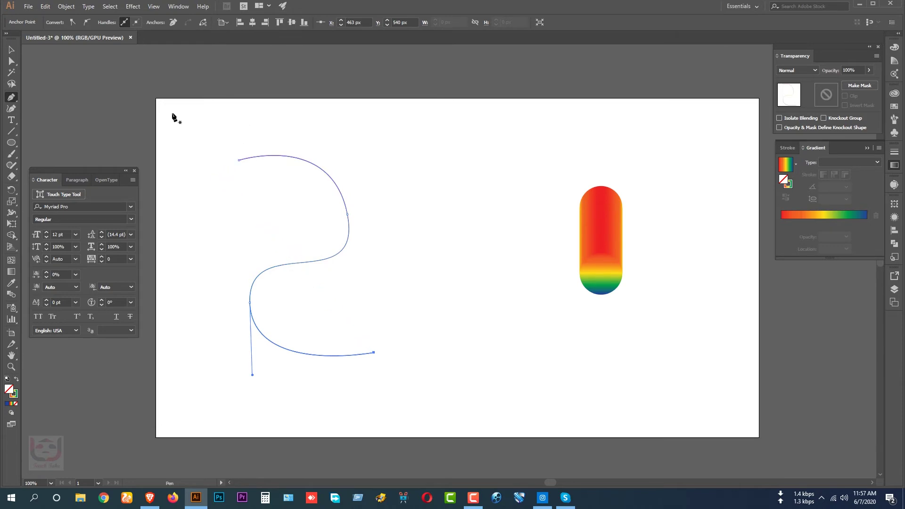
Step: Reposition the S path's upper bend, lower-left bend and end anchors
{"action": "left_click", "coordinate": [14, 59]}
{"action": "left_click_drag", "start_coordinate": [346, 212], "coordinate": [343, 195]}
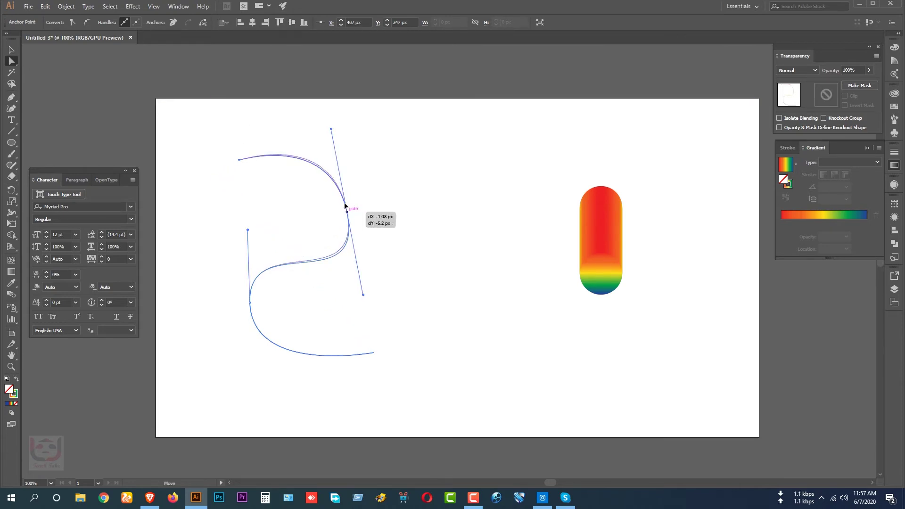
{"action": "left_click_drag", "start_coordinate": [250, 302], "coordinate": [268, 308]}
{"action": "left_click_drag", "start_coordinate": [375, 353], "coordinate": [347, 307]}
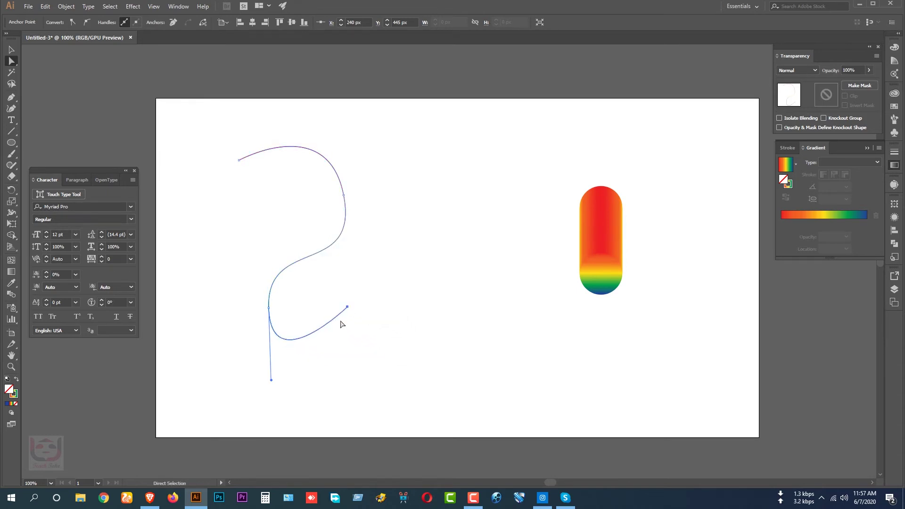
{"action": "left_click_drag", "start_coordinate": [271, 380], "coordinate": [293, 373]}
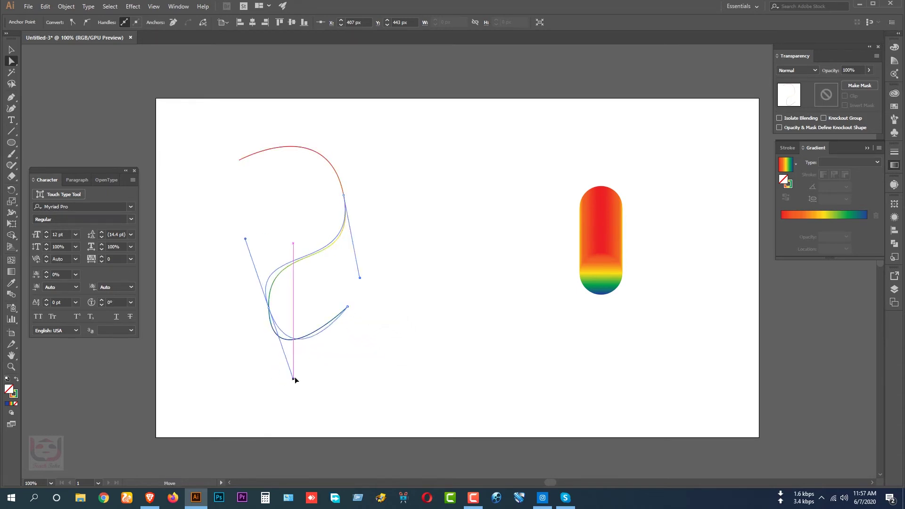
{"action": "left_click", "coordinate": [269, 308]}
{"action": "left_click_drag", "start_coordinate": [269, 308], "coordinate": [261, 310]}
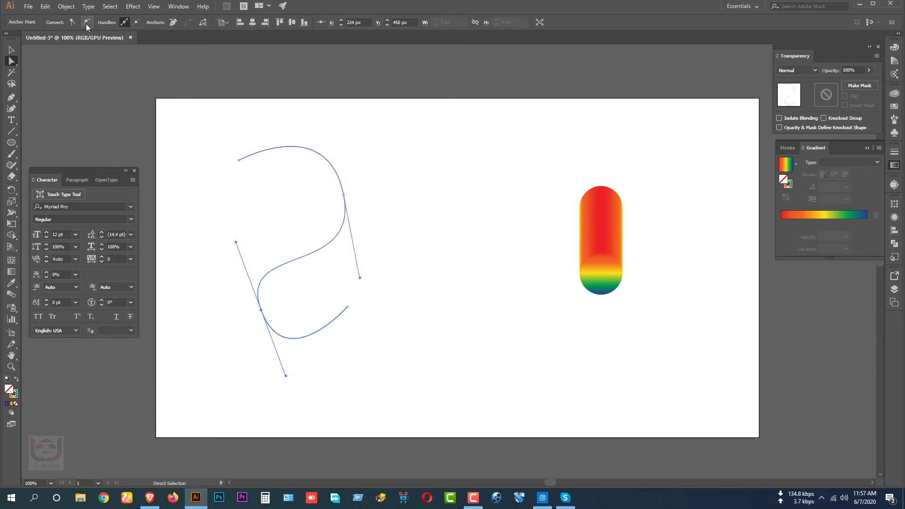
{"action": "left_click_drag", "start_coordinate": [347, 306], "coordinate": [355, 326]}
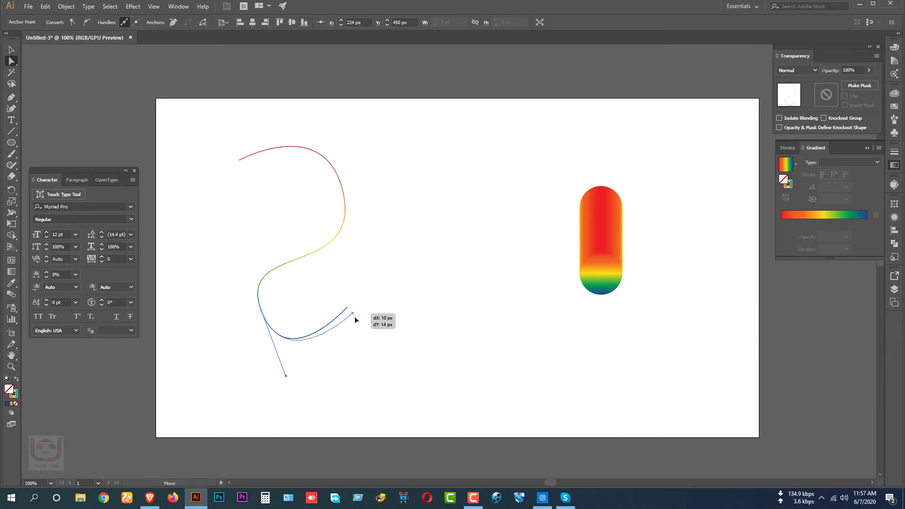
Step: Reshape the middle segment, the upper bend's handles and the top endpoint
{"action": "left_click", "coordinate": [322, 250]}
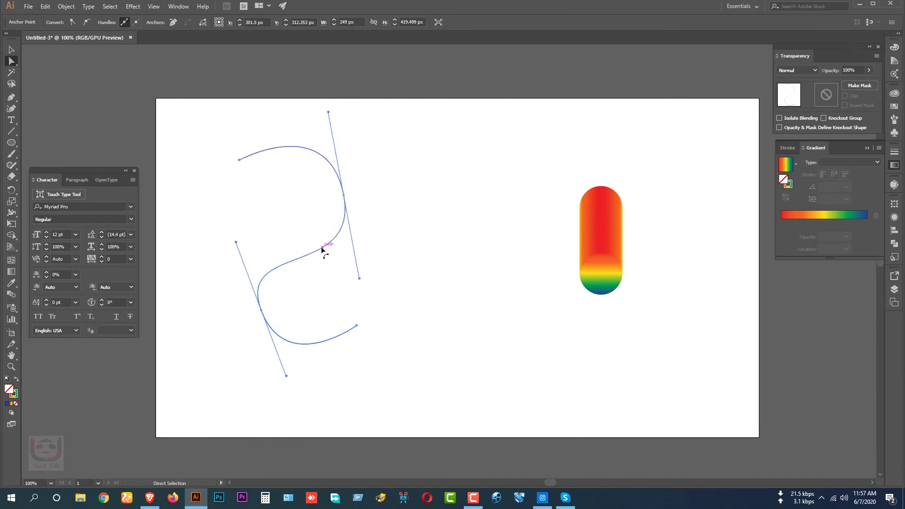
{"action": "left_click_drag", "start_coordinate": [322, 250], "coordinate": [329, 255]}
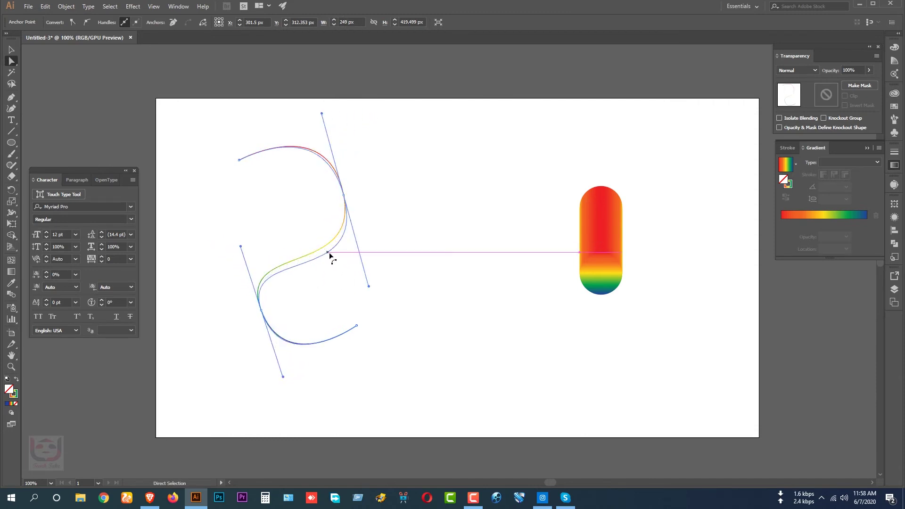
{"action": "left_click_drag", "start_coordinate": [329, 254], "coordinate": [337, 256]}
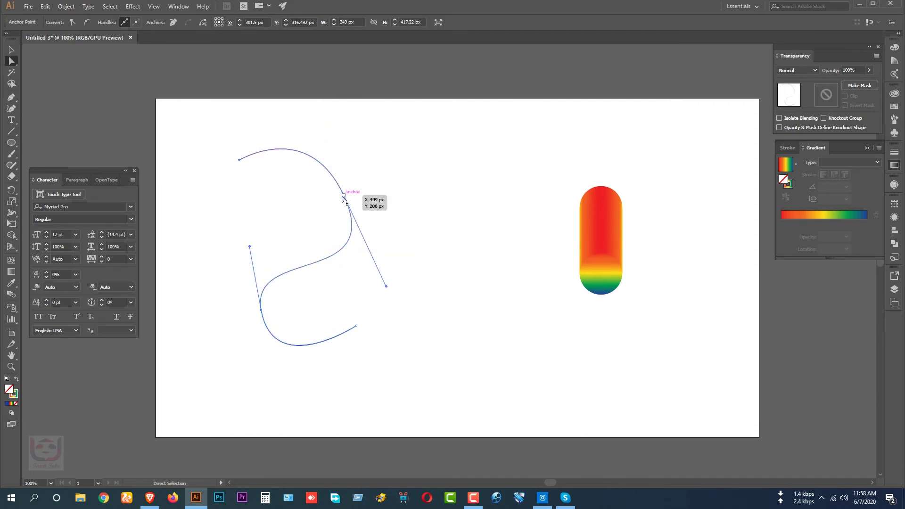
{"action": "left_click", "coordinate": [343, 196]}
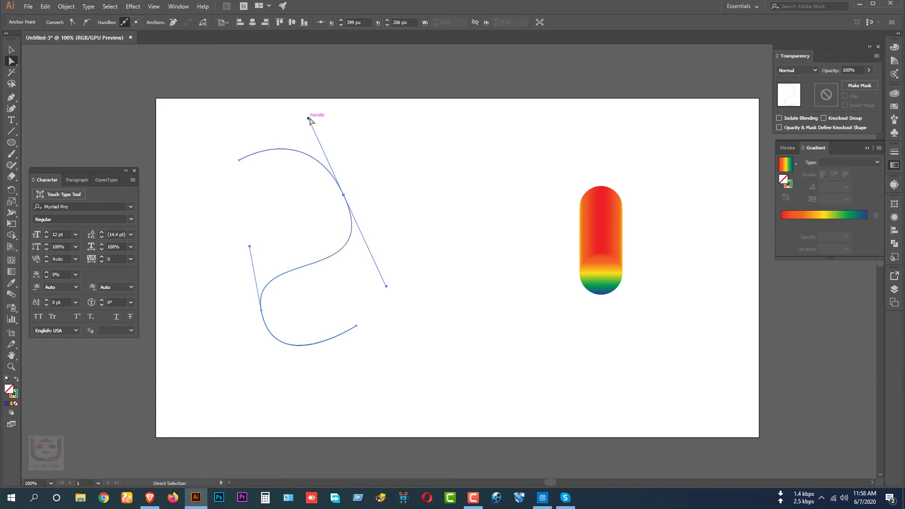
{"action": "left_click_drag", "start_coordinate": [309, 119], "coordinate": [323, 143]}
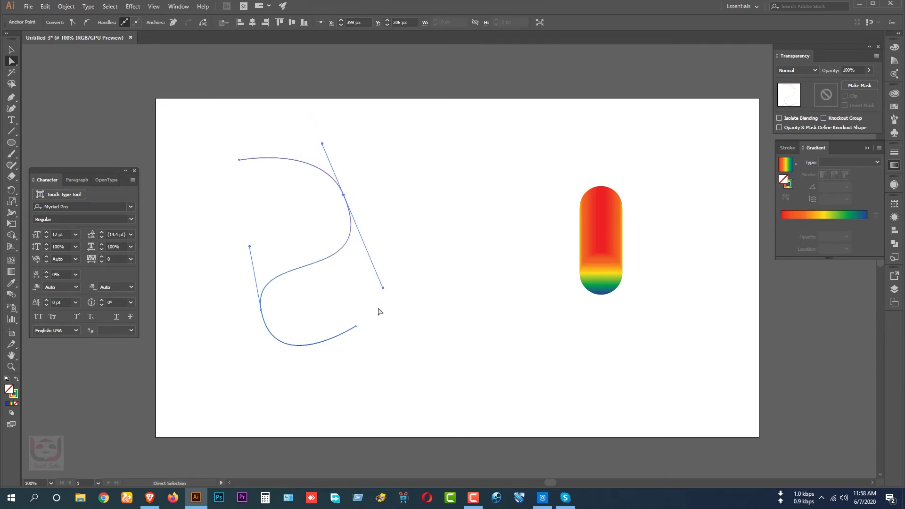
{"action": "left_click_drag", "start_coordinate": [382, 287], "coordinate": [369, 262]}
{"action": "left_click_drag", "start_coordinate": [239, 161], "coordinate": [267, 186]}
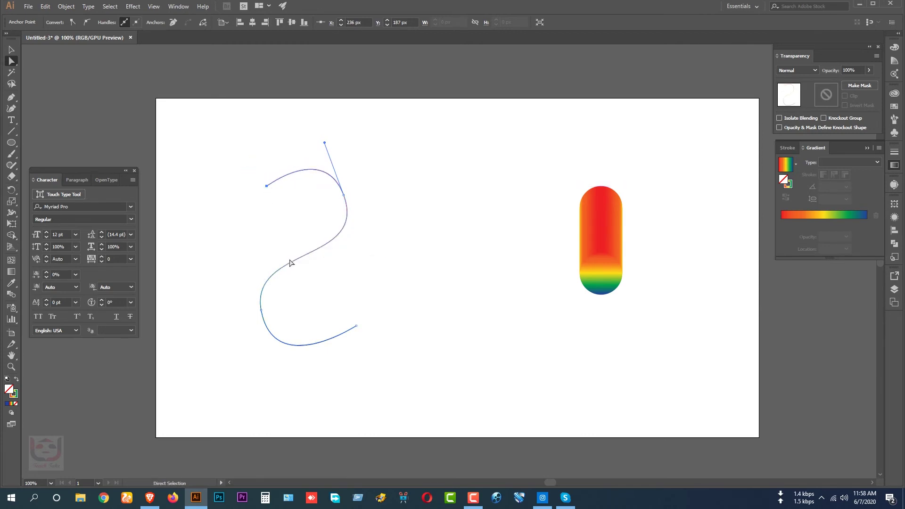
{"action": "key", "text": "v"}
{"action": "left_click", "coordinate": [349, 205]}
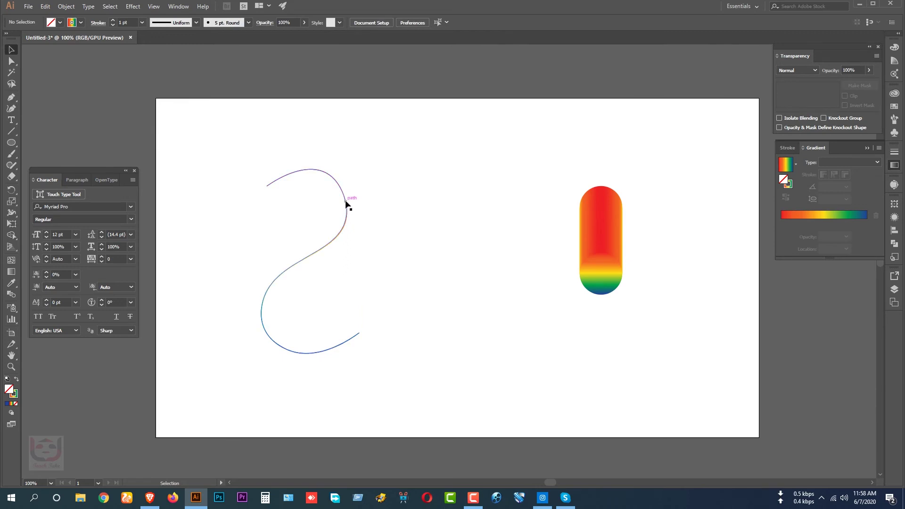
Step: Select the S path with the capsule blend and apply Blend > Replace Spine
{"action": "left_click", "coordinate": [346, 200]}
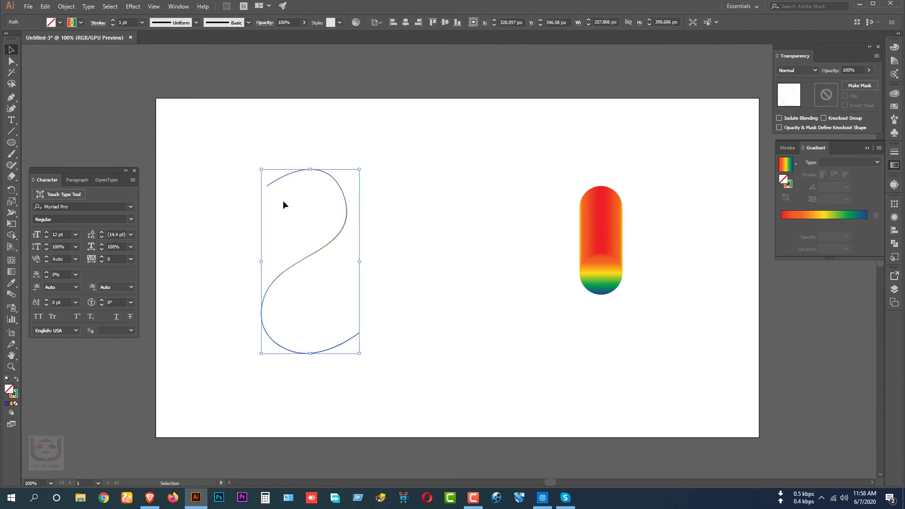
{"action": "left_click_drag", "start_coordinate": [497, 199], "coordinate": [635, 259]}
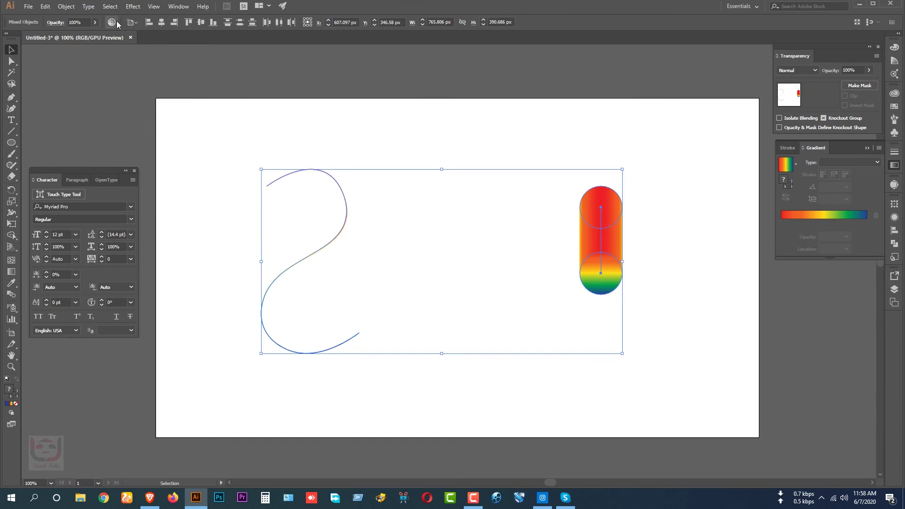
{"action": "left_click", "coordinate": [66, 6]}
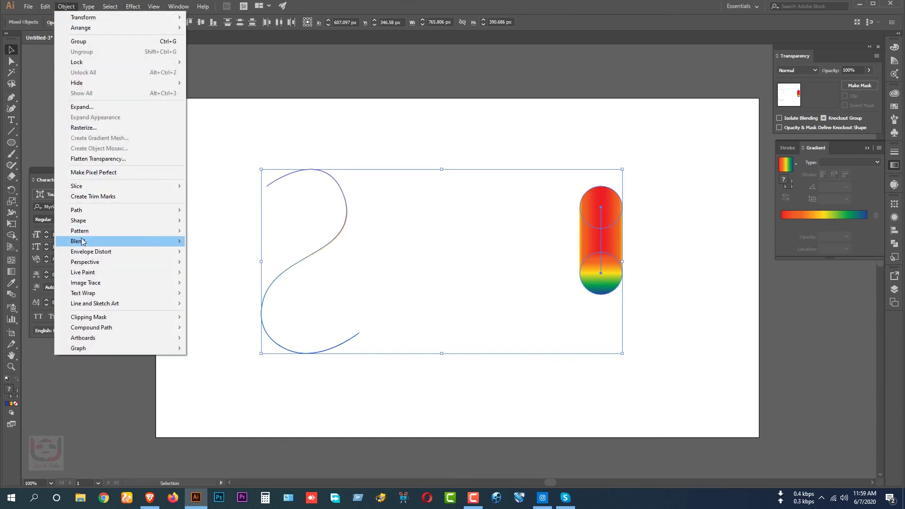
{"action": "mouse_move", "coordinate": [78, 241]}
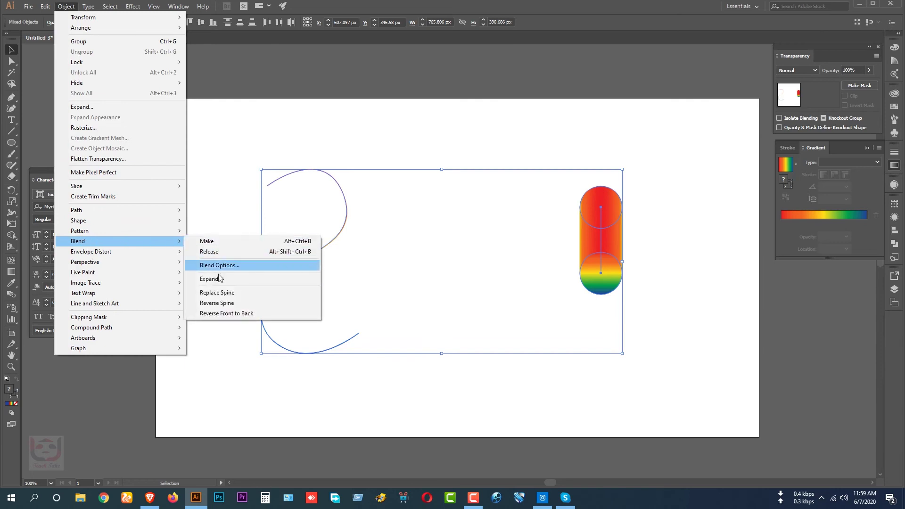
{"action": "left_click", "coordinate": [222, 292]}
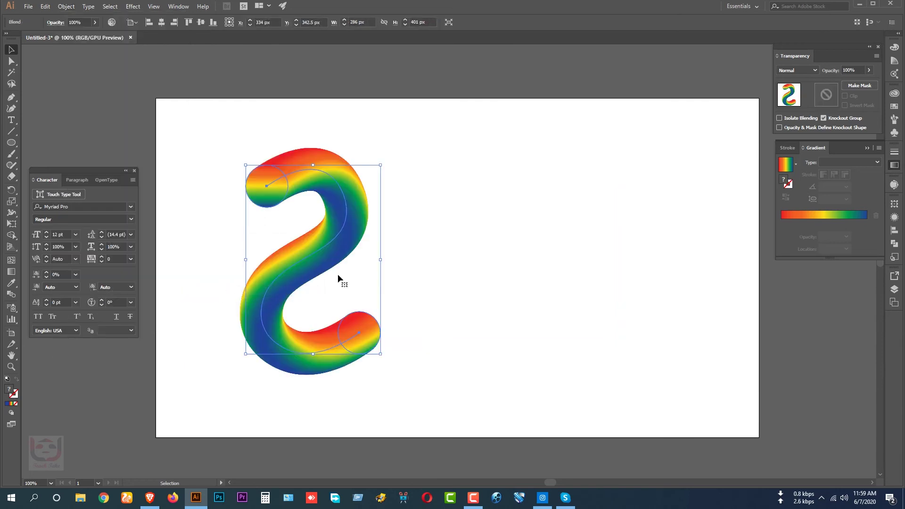
{"action": "left_click", "coordinate": [382, 265]}
{"action": "left_click", "coordinate": [364, 236]}
Step: Shrink the blend's bottom circle, enlarge the top circle to 124 px and rotate it
{"action": "double_click", "coordinate": [360, 318]}
{"action": "mouse_move", "coordinate": [381, 311]}
{"action": "left_mouse_down"}
{"action": "mouse_move", "coordinate": [365, 326]}
{"action": "mouse_move", "coordinate": [372, 337]}
{"action": "left_mouse_up"}
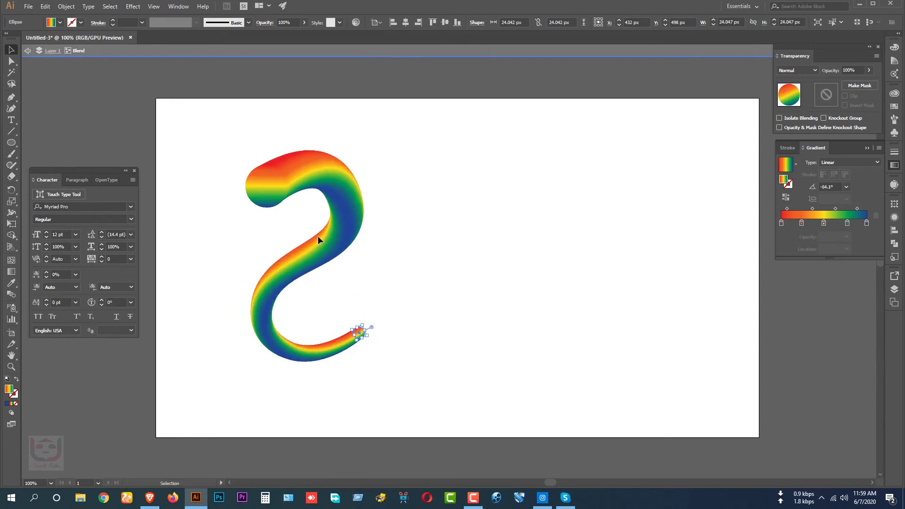
{"action": "left_click", "coordinate": [283, 190]}
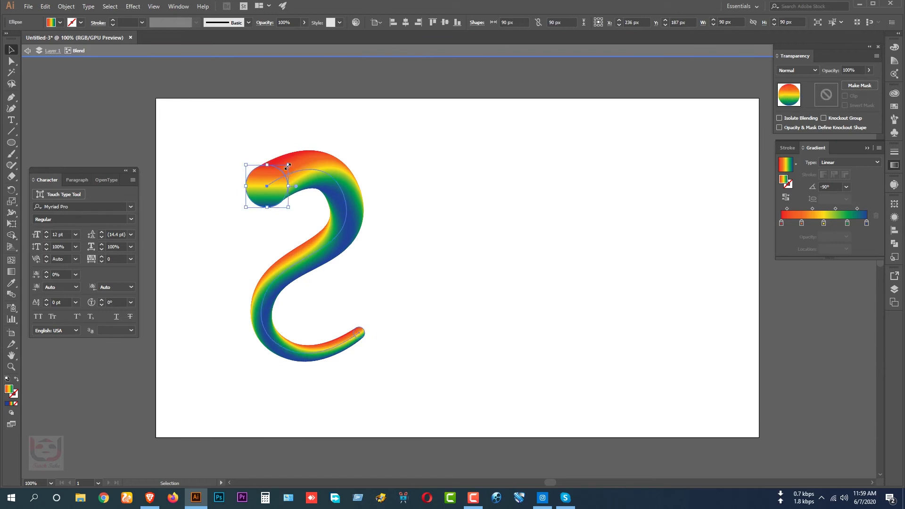
{"action": "left_click_drag", "start_coordinate": [290, 164], "coordinate": [296, 157]}
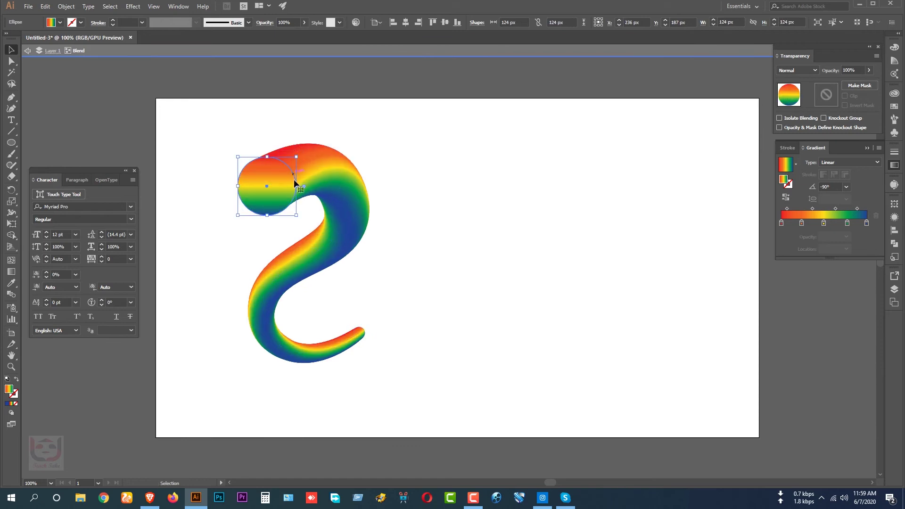
{"action": "left_click_drag", "start_coordinate": [290, 217], "coordinate": [287, 228]}
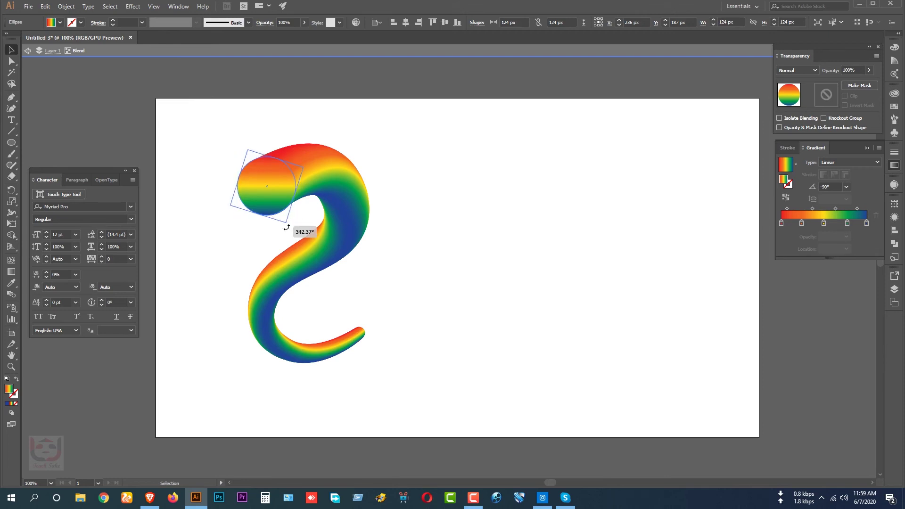
{"action": "left_click", "coordinate": [418, 176]}
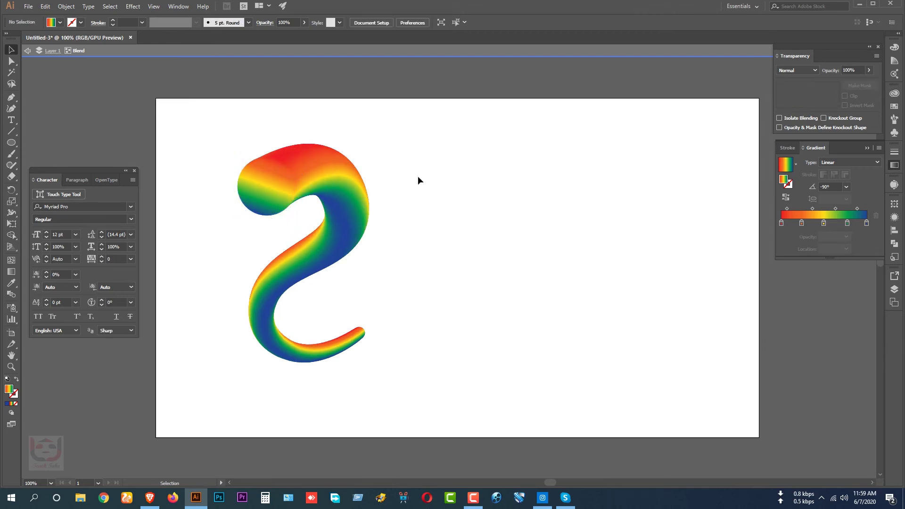
{"action": "left_click", "coordinate": [368, 207]}
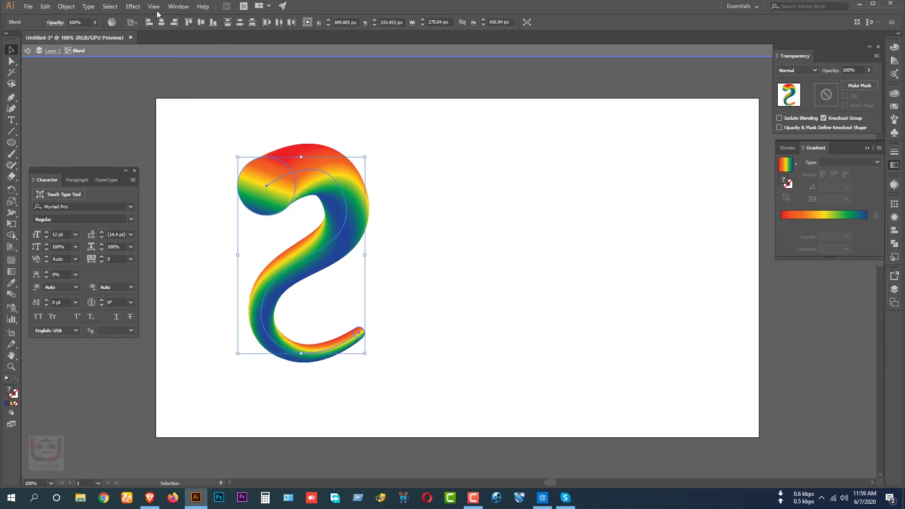
Step: Apply Roughen with Smooth points, Detail 100 and about 35% size
{"action": "left_click", "coordinate": [133, 7]}
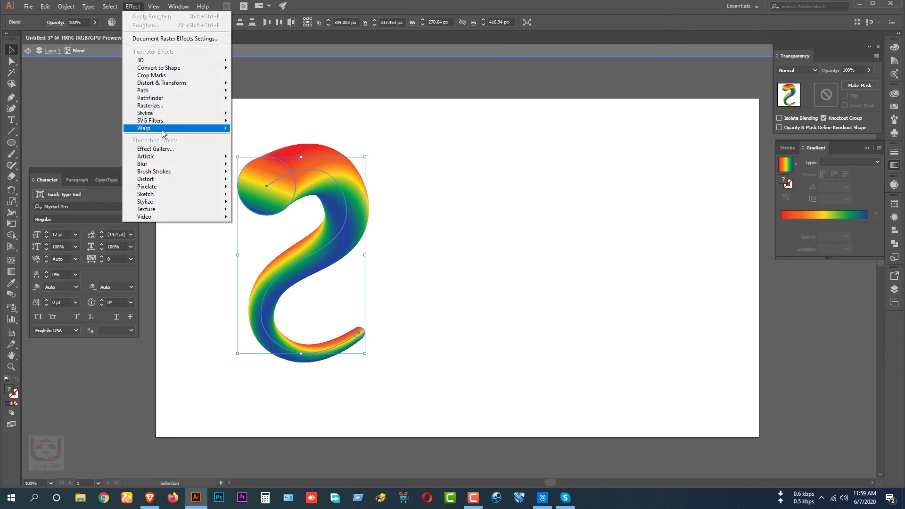
{"action": "mouse_move", "coordinate": [162, 83]}
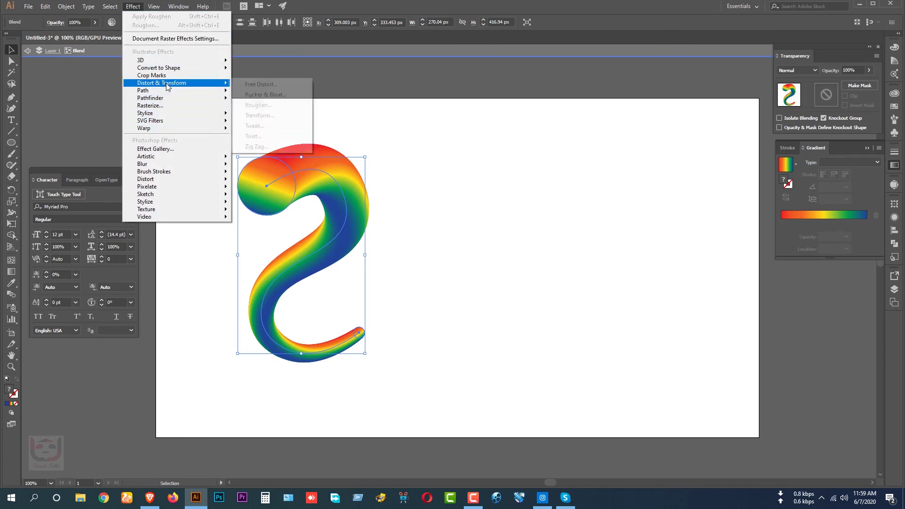
{"action": "left_click", "coordinate": [259, 104]}
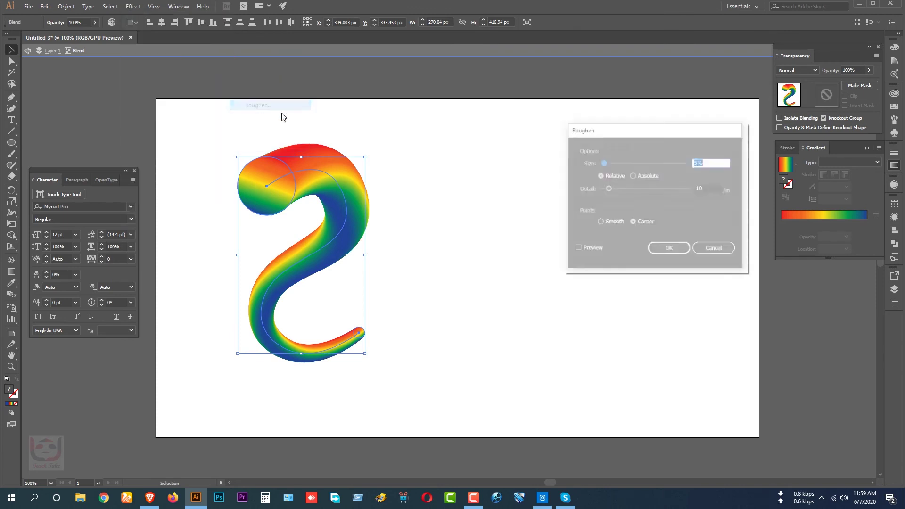
{"action": "left_click", "coordinate": [578, 249]}
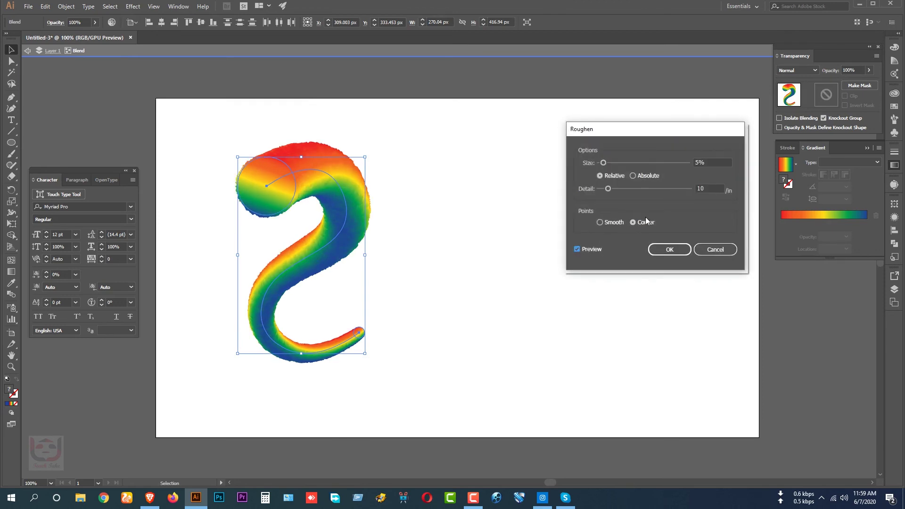
{"action": "left_click", "coordinate": [600, 222]}
{"action": "left_click_drag", "start_coordinate": [610, 188], "coordinate": [649, 188]}
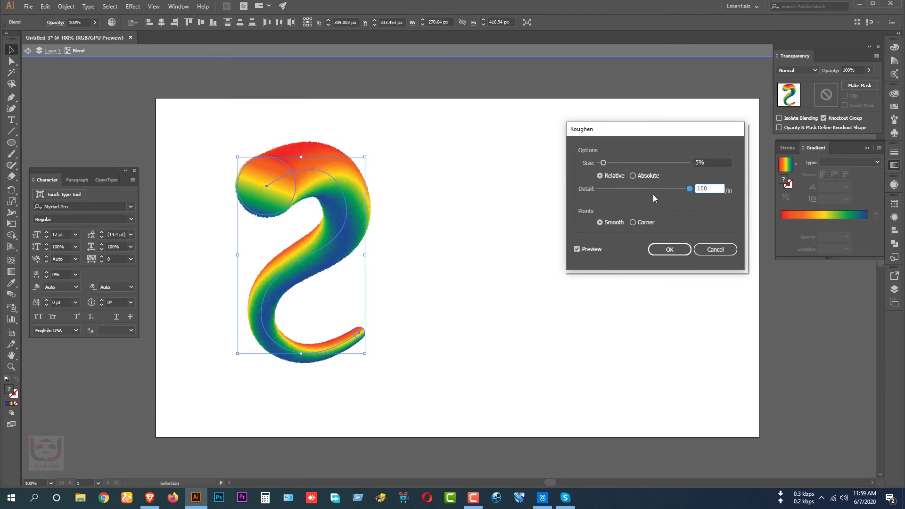
{"action": "left_click", "coordinate": [615, 163]}
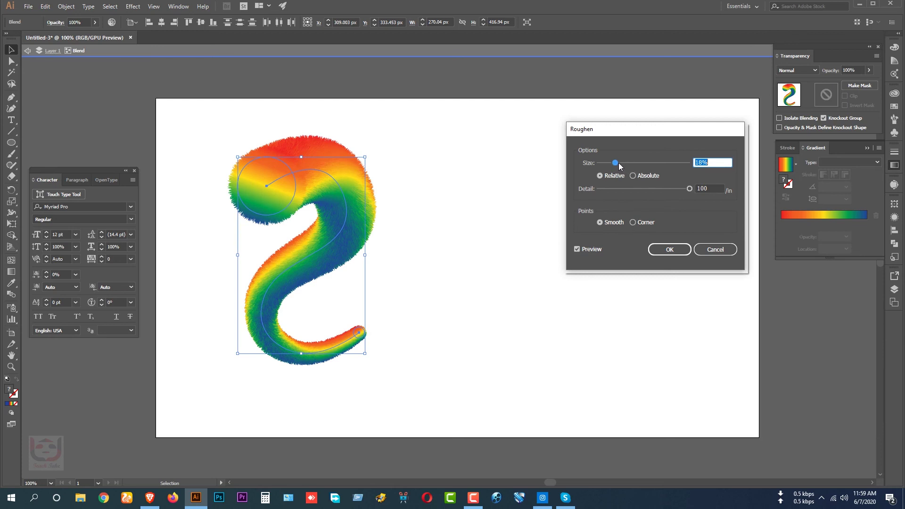
{"action": "mouse_move", "coordinate": [618, 162]}
{"action": "left_mouse_down"}
{"action": "mouse_move", "coordinate": [609, 176]}
{"action": "mouse_move", "coordinate": [631, 166]}
{"action": "left_mouse_up"}
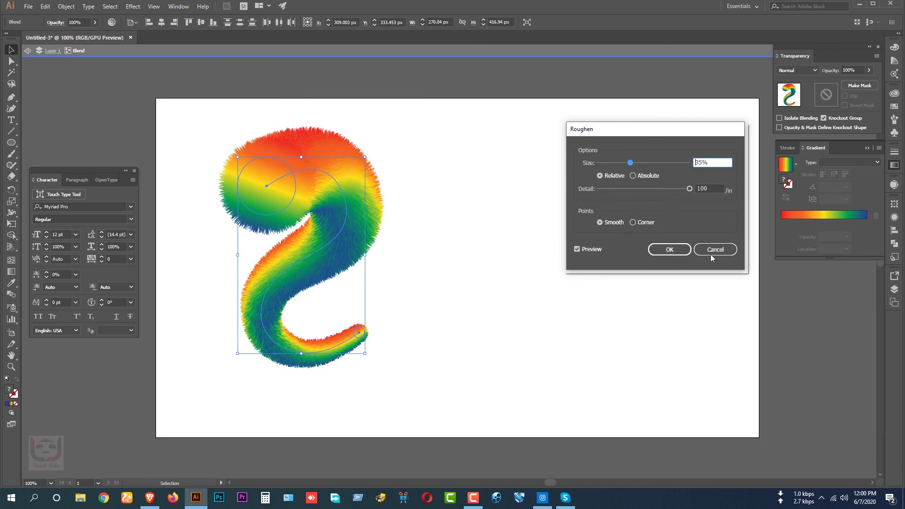
{"action": "left_click", "coordinate": [680, 249]}
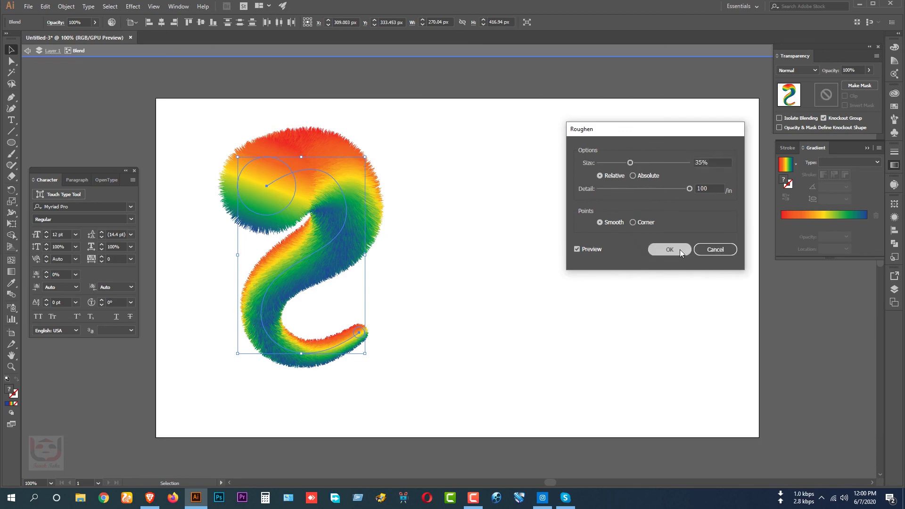
Step: Deselect the furry tail, exit isolation mode, and pan across the tail
{"action": "left_click", "coordinate": [502, 223]}
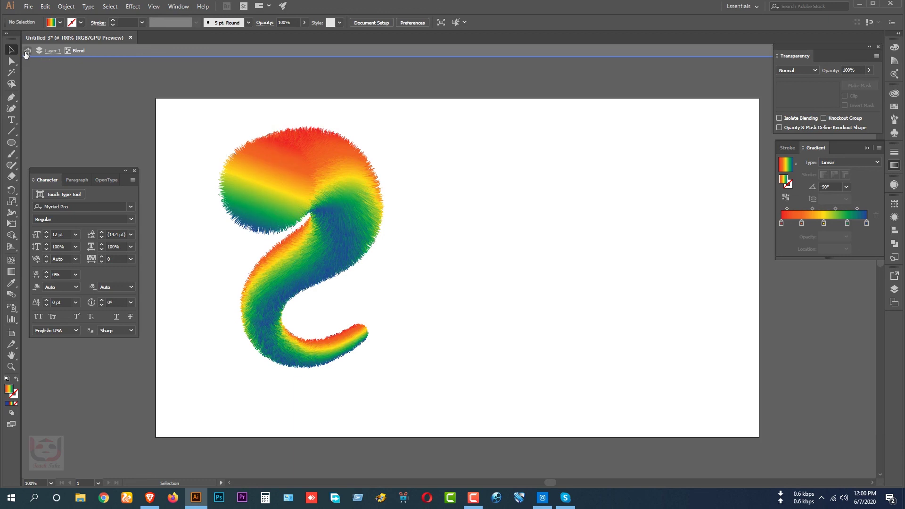
{"action": "left_click", "coordinate": [27, 51]}
{"action": "key", "text": "Escape"}
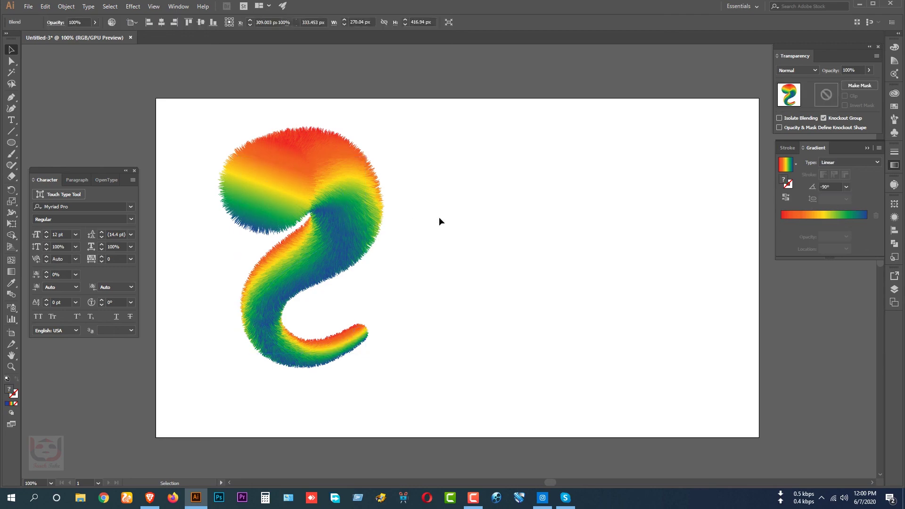
{"action": "scroll", "coordinate": [439, 217], "scroll_direction": "down", "scroll_amount": 1}
{"action": "scroll", "coordinate": [439, 216], "scroll_direction": "up", "scroll_amount": 2}
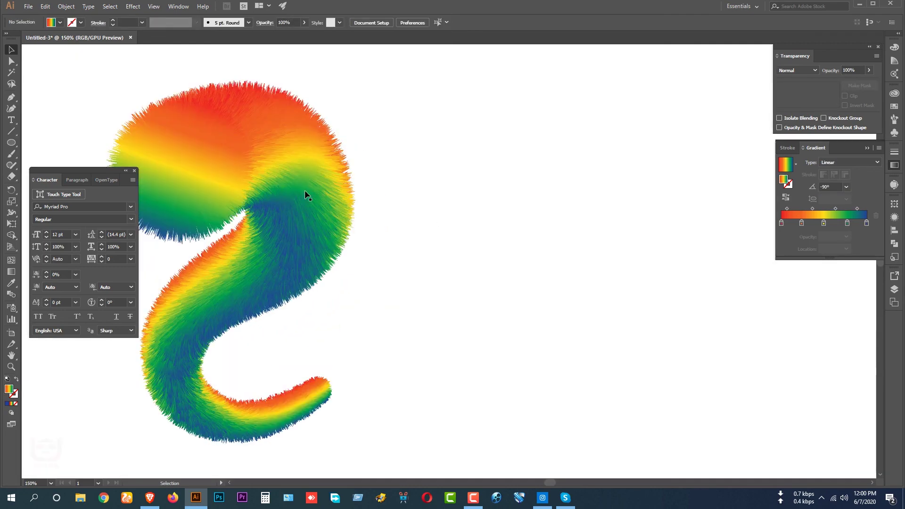
{"action": "left_click_drag", "start_coordinate": [310, 191], "coordinate": [411, 196]}
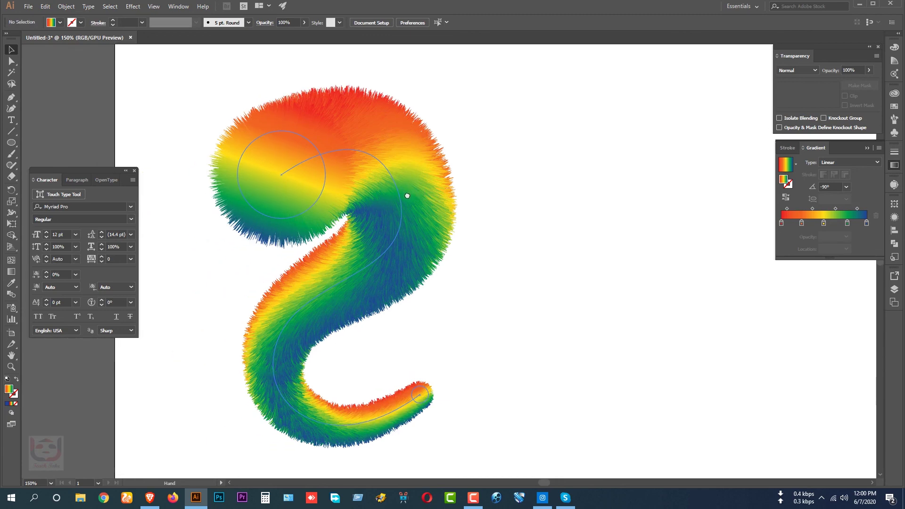
{"action": "scroll", "coordinate": [432, 207], "scroll_direction": "down", "scroll_amount": 1}
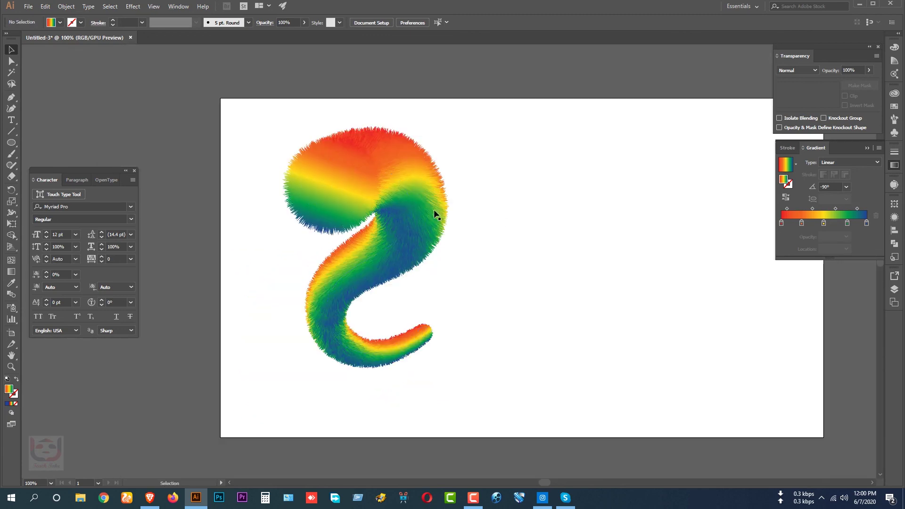
Step: Inside the blend, rotate the small tail-tip circle so the tip becomes orange-red
{"action": "left_click", "coordinate": [436, 215]}
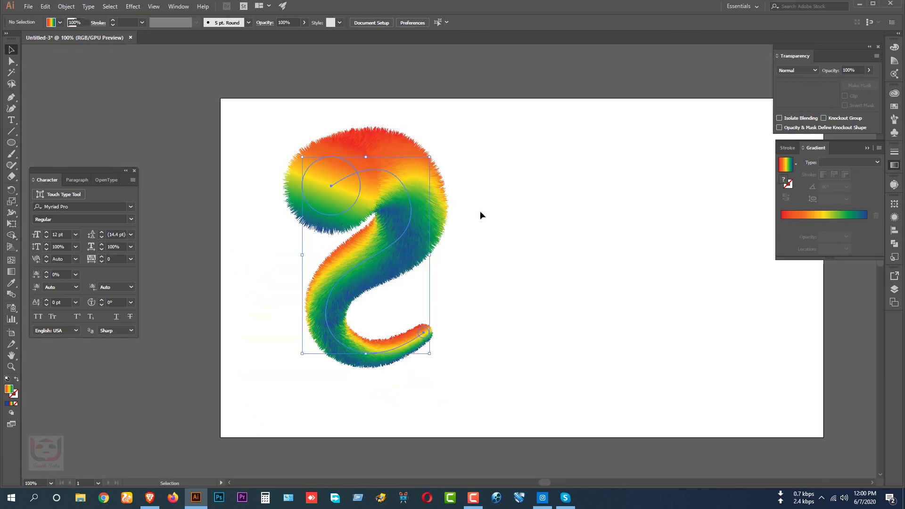
{"action": "double_click", "coordinate": [427, 334]}
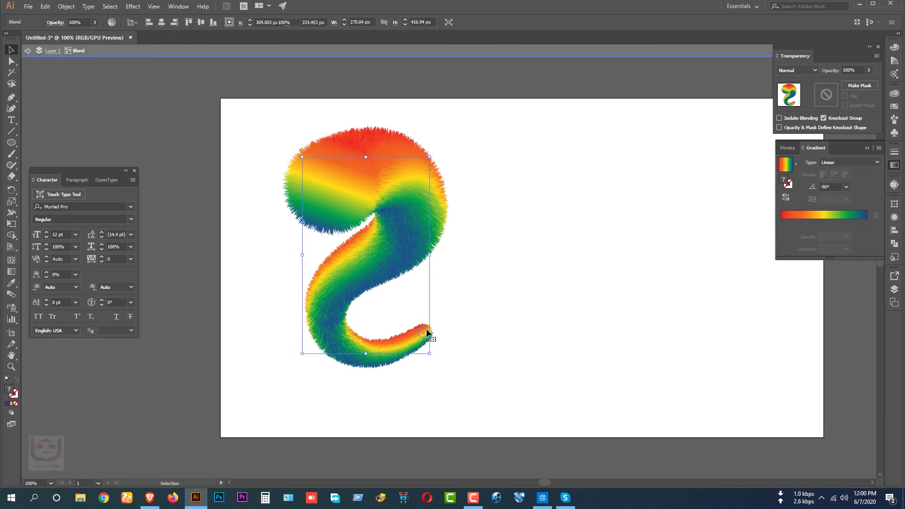
{"action": "left_click", "coordinate": [426, 332]}
{"action": "scroll", "coordinate": [427, 332], "scroll_direction": "up", "scroll_amount": 1}
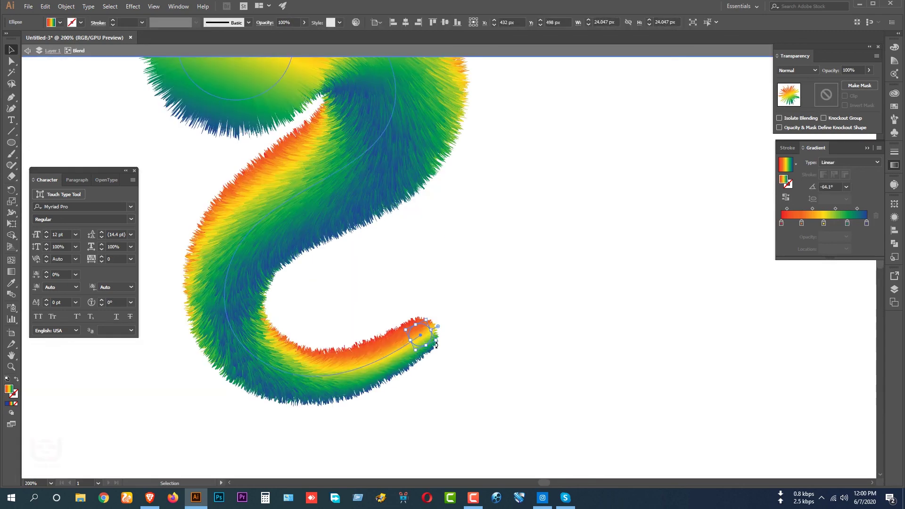
{"action": "left_click_drag", "start_coordinate": [440, 340], "coordinate": [426, 356]}
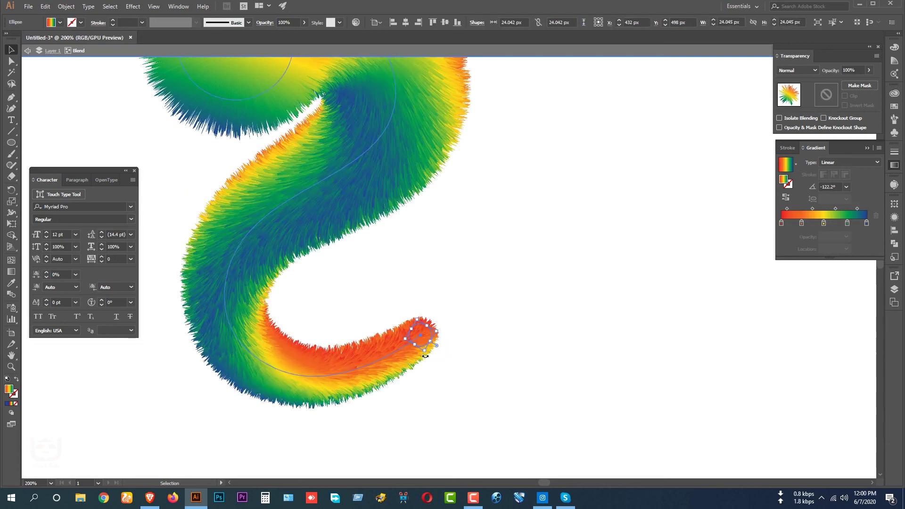
{"action": "scroll", "coordinate": [469, 315], "scroll_direction": "down", "scroll_amount": 1}
Step: Deselect the tip circle and leave the blend's isolation mode to review the tail
{"action": "left_click", "coordinate": [524, 297]}
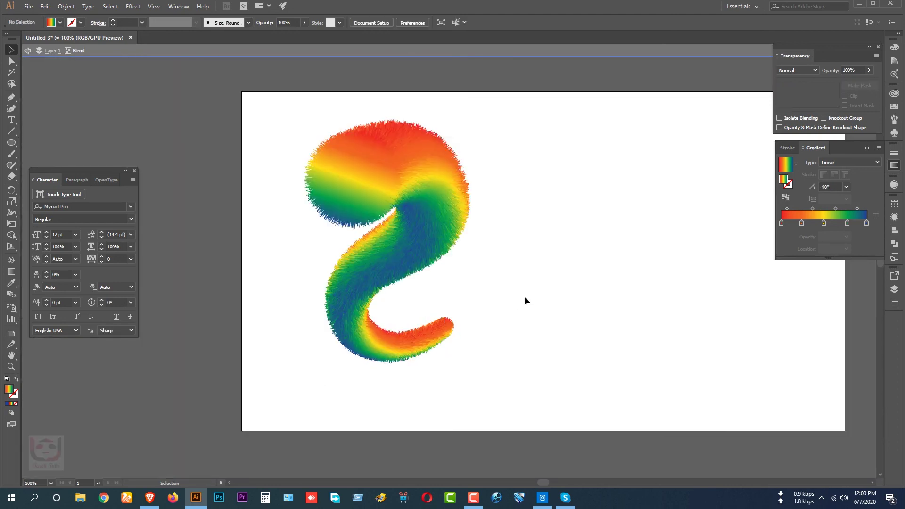
{"action": "double_click", "coordinate": [528, 287]}
{"action": "scroll", "coordinate": [528, 287], "scroll_direction": "down", "scroll_amount": 2}
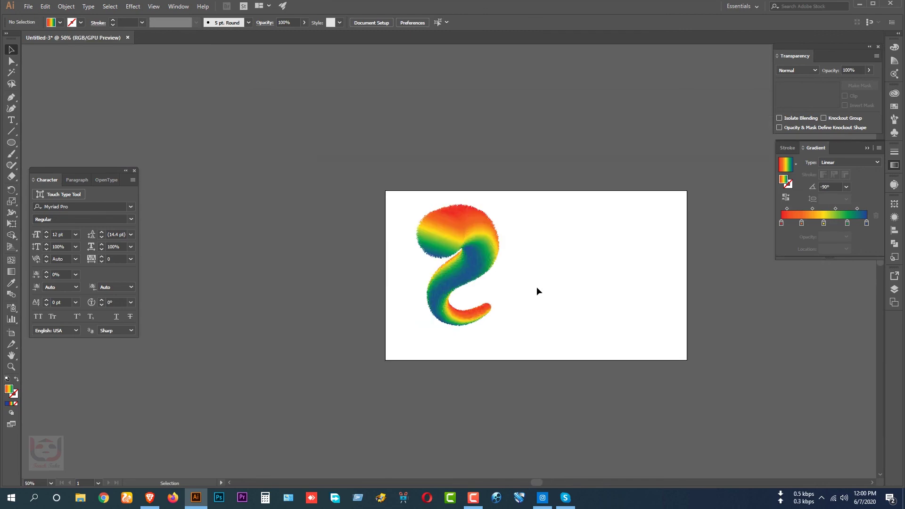
{"action": "scroll", "coordinate": [536, 287], "scroll_direction": "up", "scroll_amount": 1}
{"action": "scroll", "coordinate": [536, 283], "scroll_direction": "up", "scroll_amount": 1}
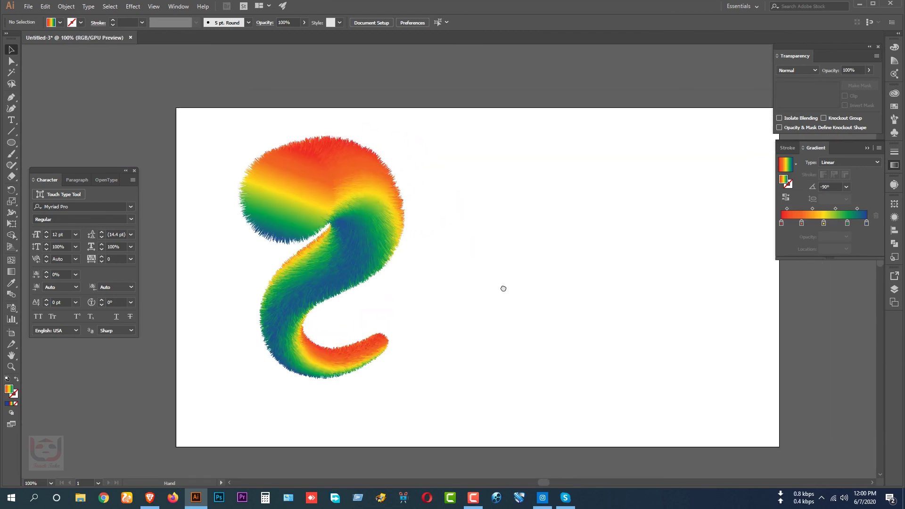